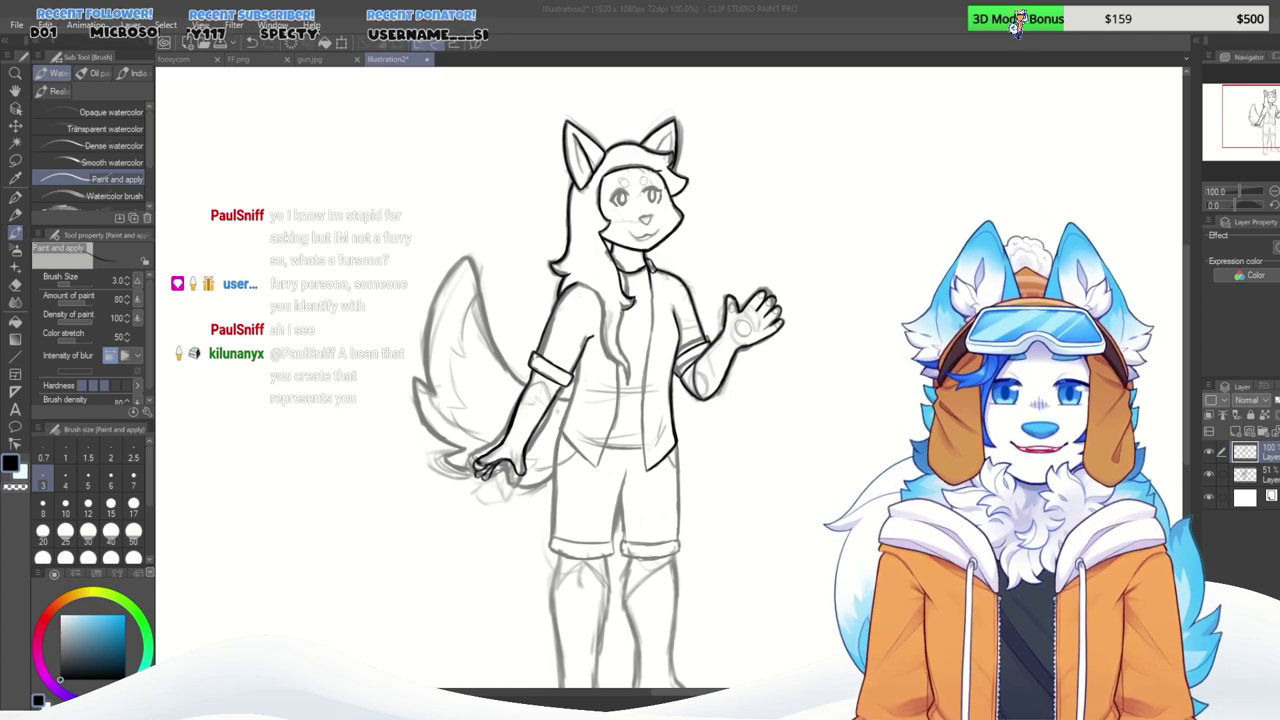
Zoom out and back in on the fursona sketch, then select the Real G-pen.
key("ctrl+minus")
key("ctrl+minus")
key("ctrl+minus")
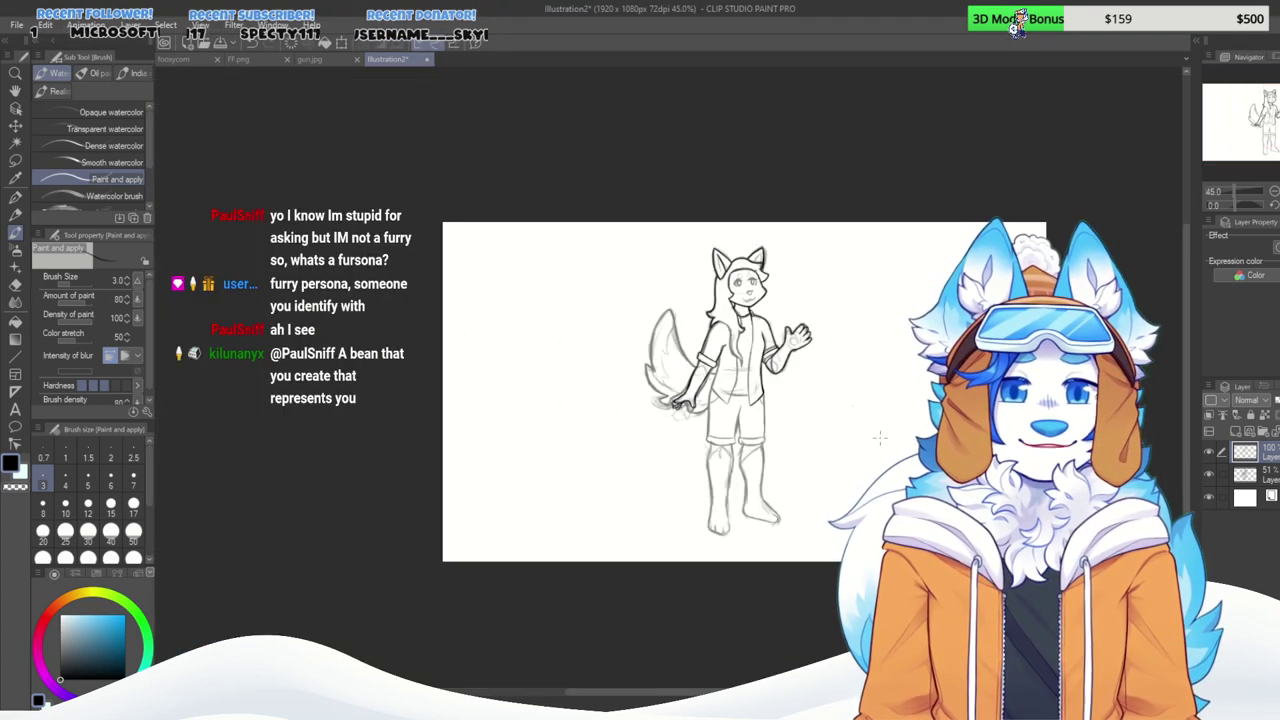
key("ctrl+plus")
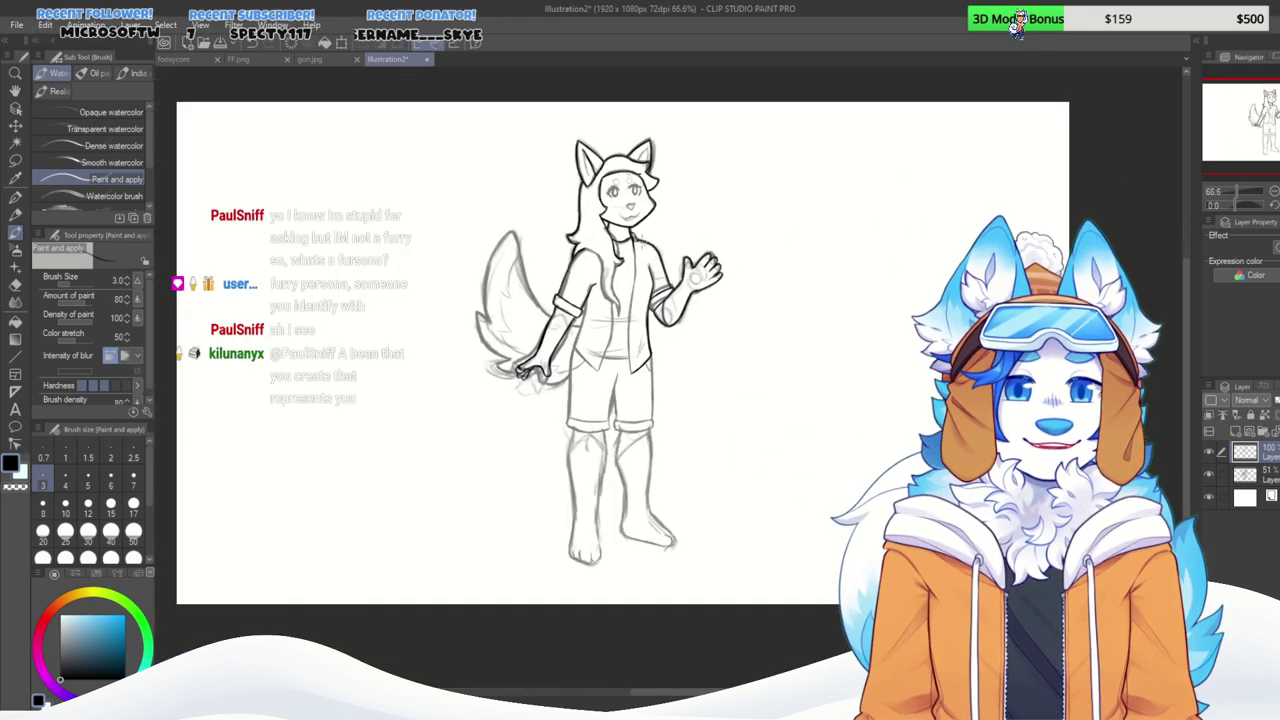
left_click(15, 196)
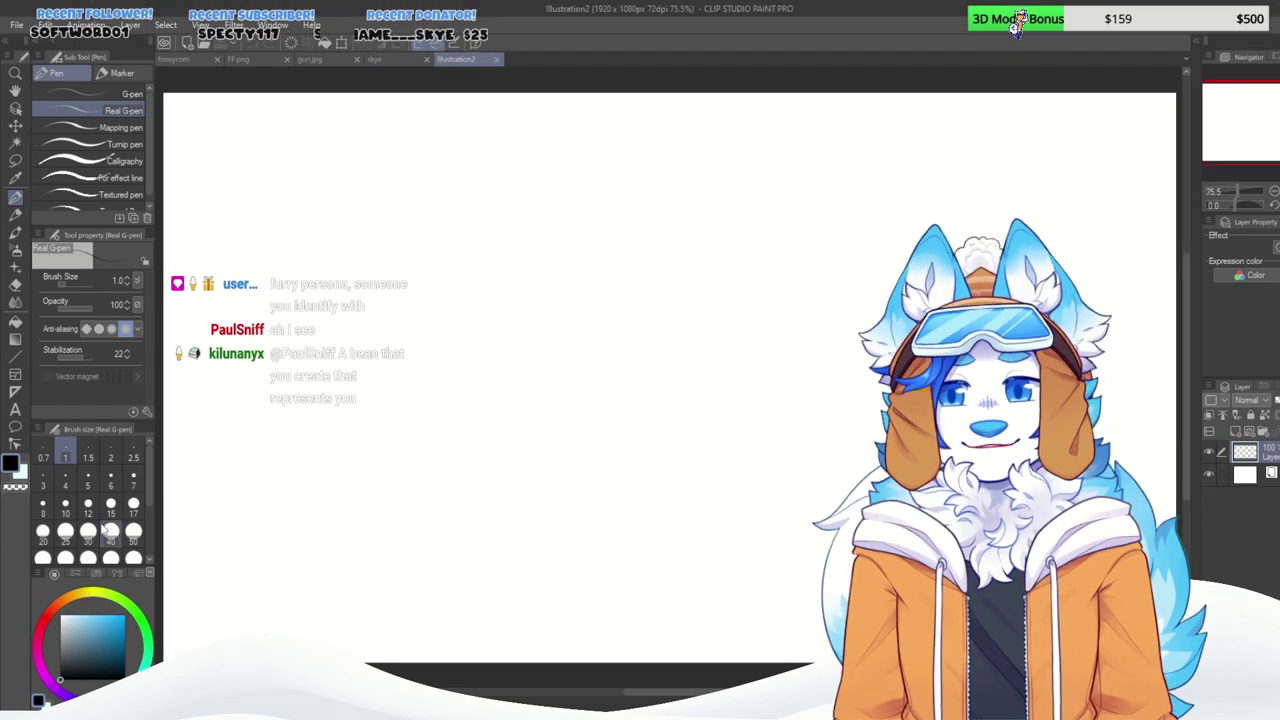
Set the Real G-pen size to 5, sketch a head outline, then undo it.
left_click(88, 506)
left_click(88, 480)
mouse_move(443, 213)
left_mouse_down()
mouse_move(414, 232)
mouse_move(421, 293)
mouse_move(450, 306)
mouse_move(464, 270)
mouse_move(446, 213)
mouse_move(432, 219)
mouse_move(417, 280)
mouse_move(446, 314)
mouse_move(476, 305)
mouse_move(485, 280)
mouse_move(480, 234)
mouse_move(457, 217)
left_mouse_up()
key("ctrl+z")
Draw the figure's left and right shoulders, a hair swoop and a smile.
mouse_move(436, 316)
left_mouse_down()
mouse_move(436, 345)
mouse_move(397, 372)
mouse_move(392, 460)
left_mouse_up()
mouse_move(476, 308)
left_mouse_down()
mouse_move(525, 405)
mouse_move(527, 450)
left_mouse_up()
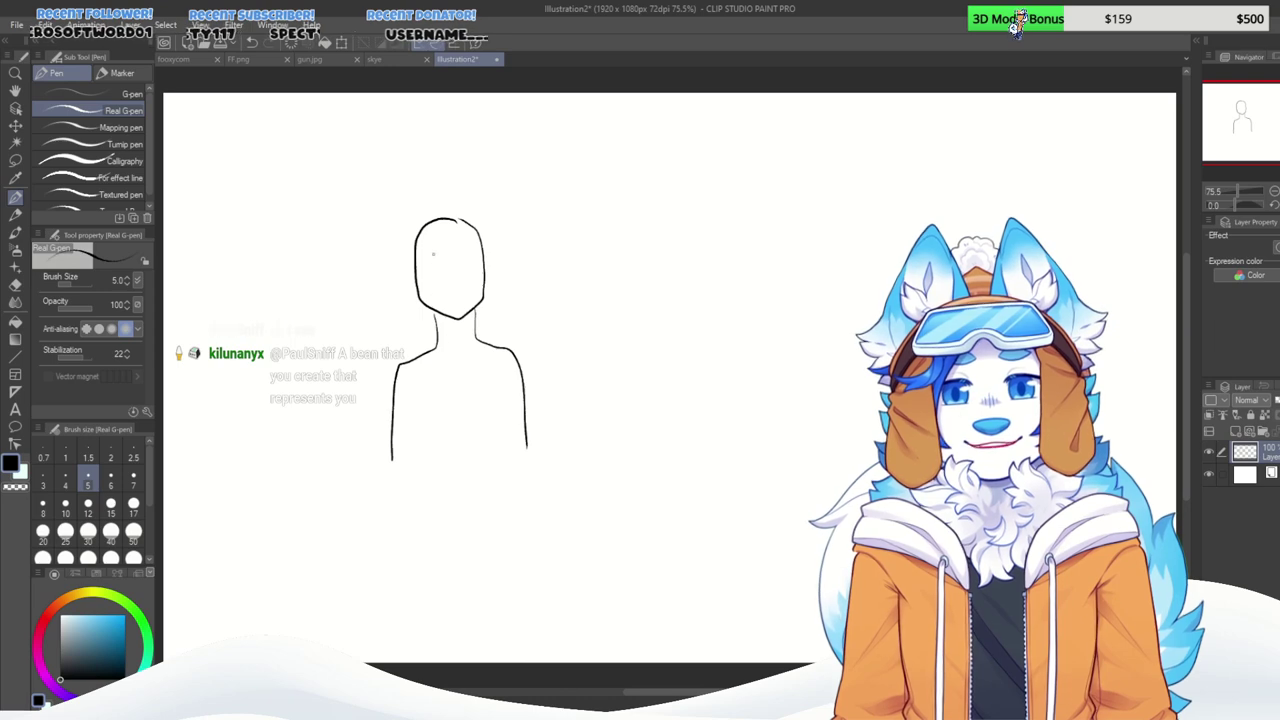
mouse_move(412, 246)
left_mouse_down()
mouse_move(413, 232)
mouse_move(488, 216)
mouse_move(504, 250)
left_mouse_up()
left_click_drag(421, 283, 459, 285)
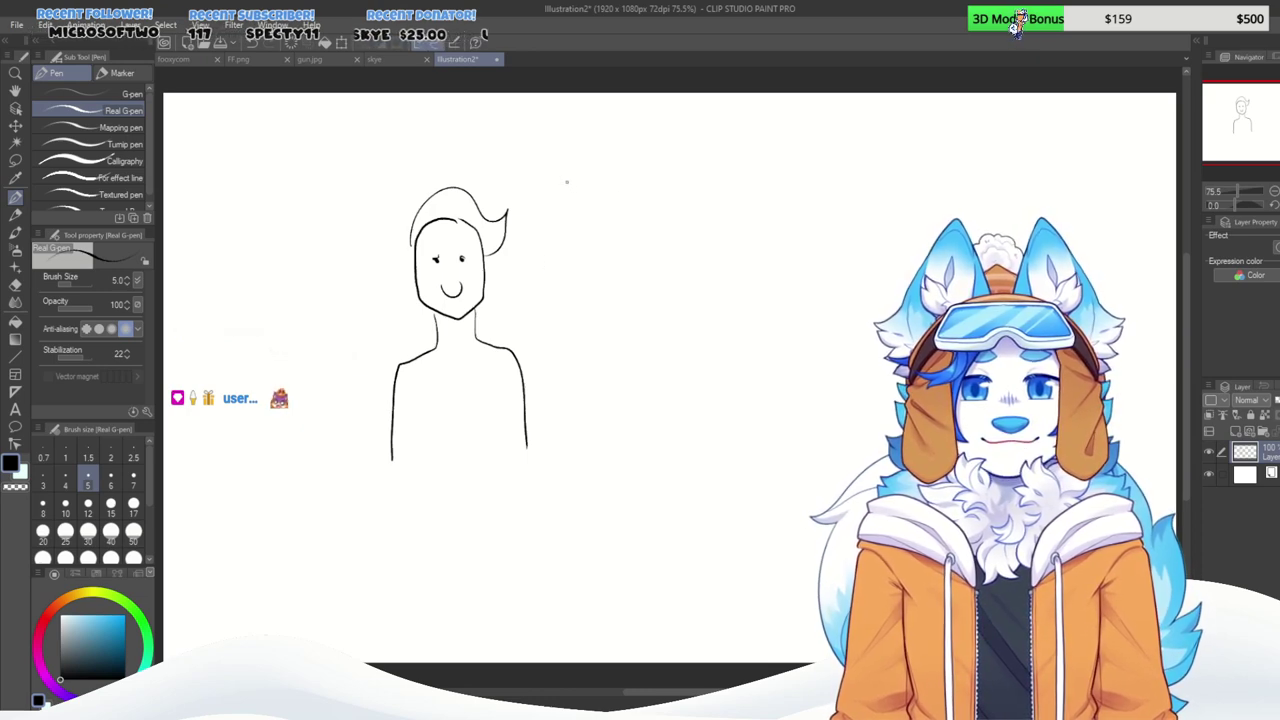
Draw a rectangular mirror frame with two glare streaks beside the figure.
mouse_move(566, 179)
left_mouse_down()
mouse_move(547, 436)
mouse_move(565, 440)
left_mouse_up()
left_click_drag(720, 195, 696, 462)
left_click_drag(563, 168, 718, 193)
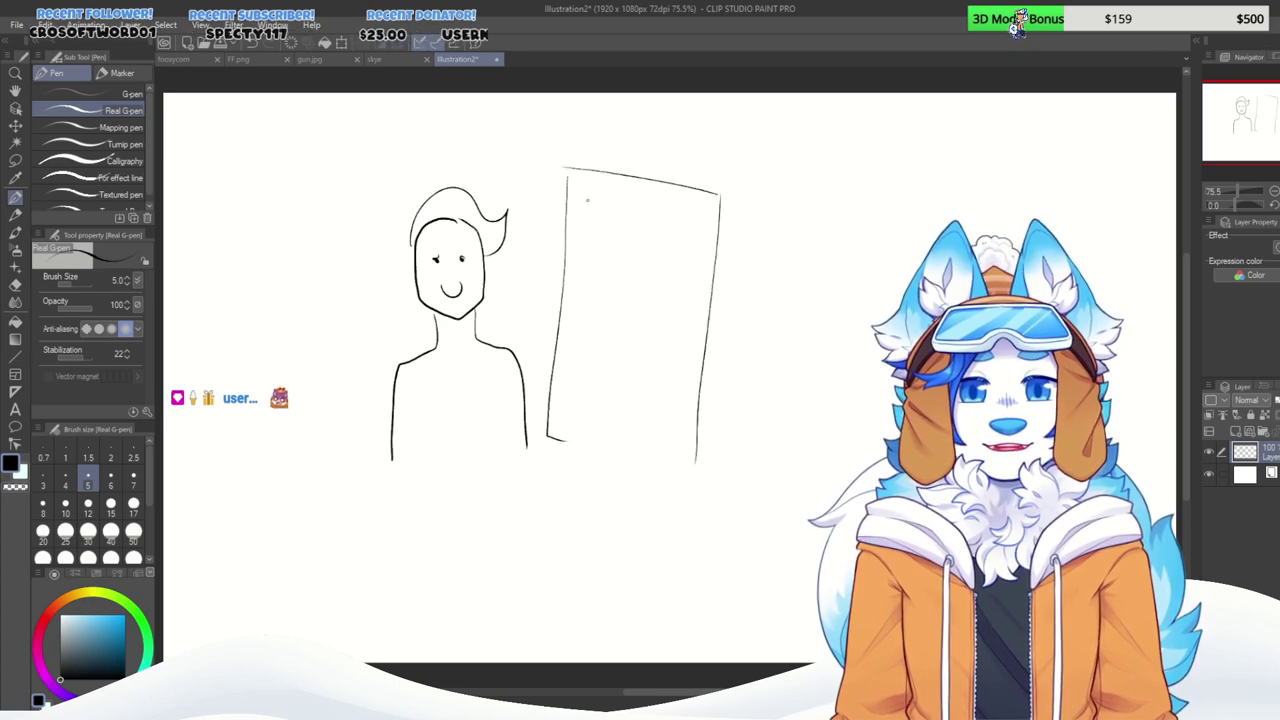
left_click_drag(580, 175, 632, 434)
left_click_drag(604, 155, 650, 432)
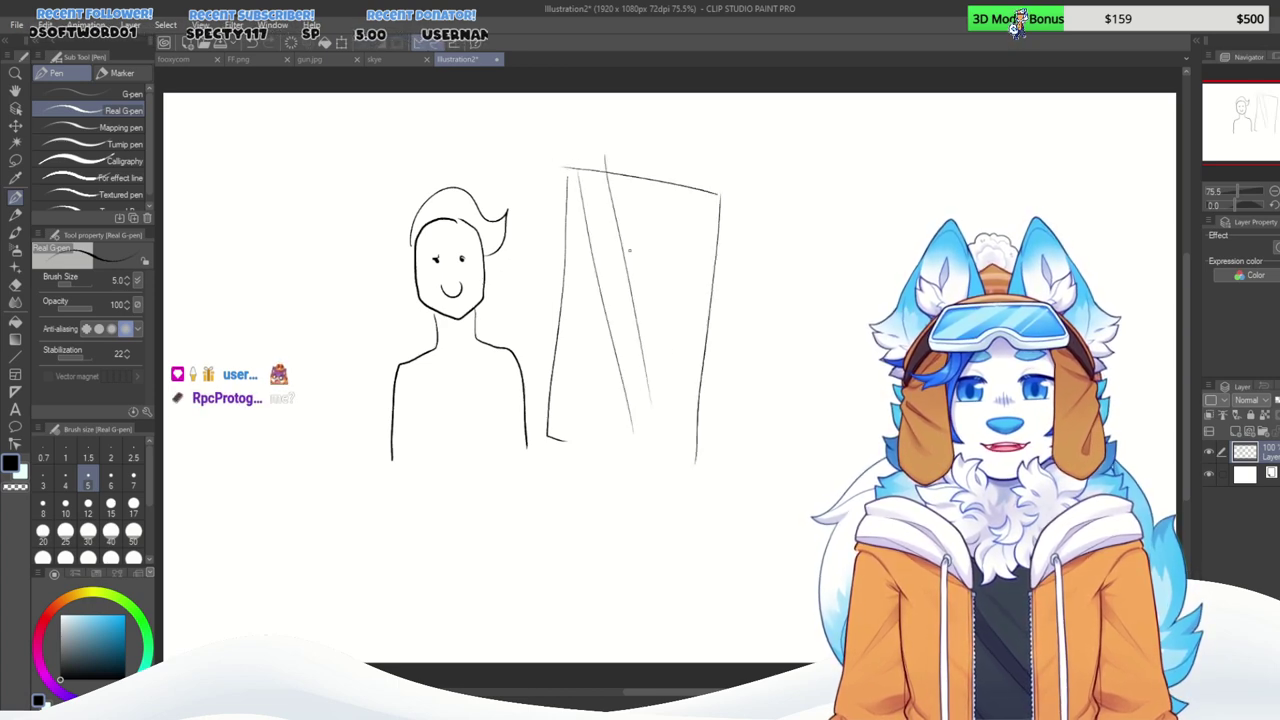
Draw the reflection inside the mirror: head, shoulders, hair and a flat mouth.
mouse_move(633, 229)
left_mouse_down()
mouse_move(616, 225)
mouse_move(577, 326)
left_mouse_up()
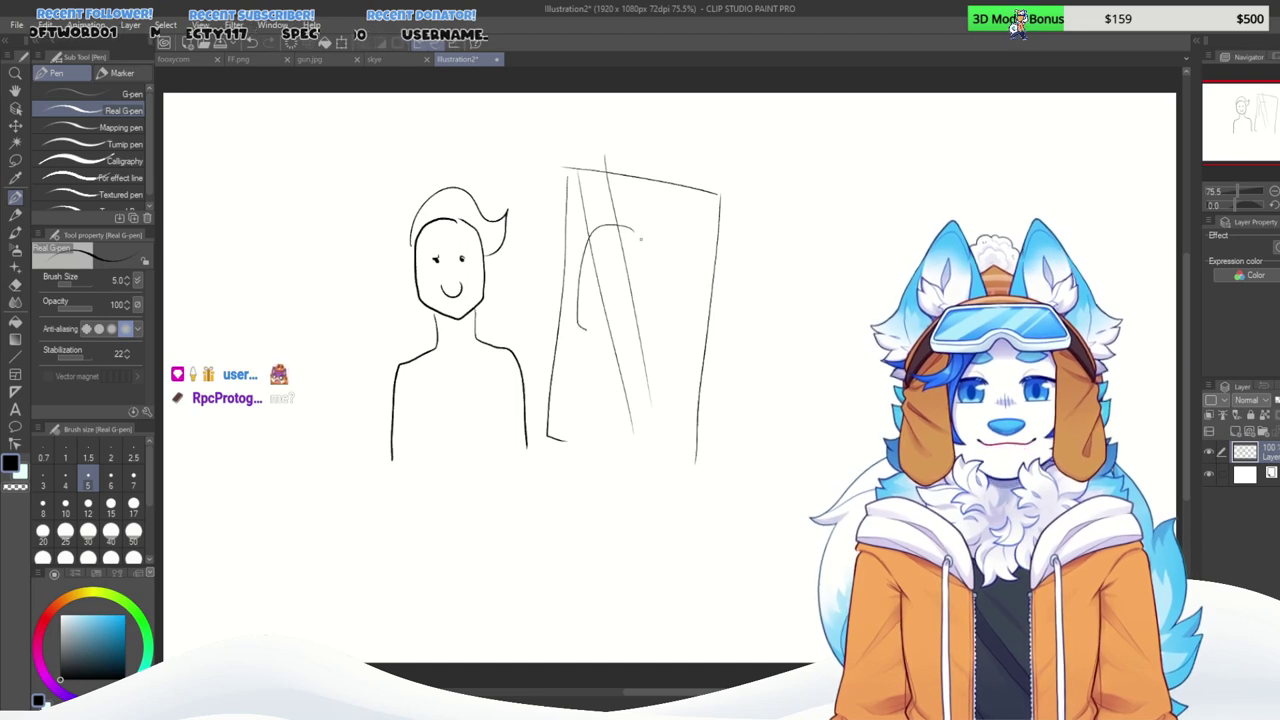
mouse_move(636, 231)
left_mouse_down()
mouse_move(647, 341)
mouse_move(612, 343)
mouse_move(643, 331)
mouse_move(637, 378)
mouse_move(590, 353)
mouse_move(556, 373)
mouse_move(548, 442)
left_mouse_up()
left_click_drag(646, 380, 660, 444)
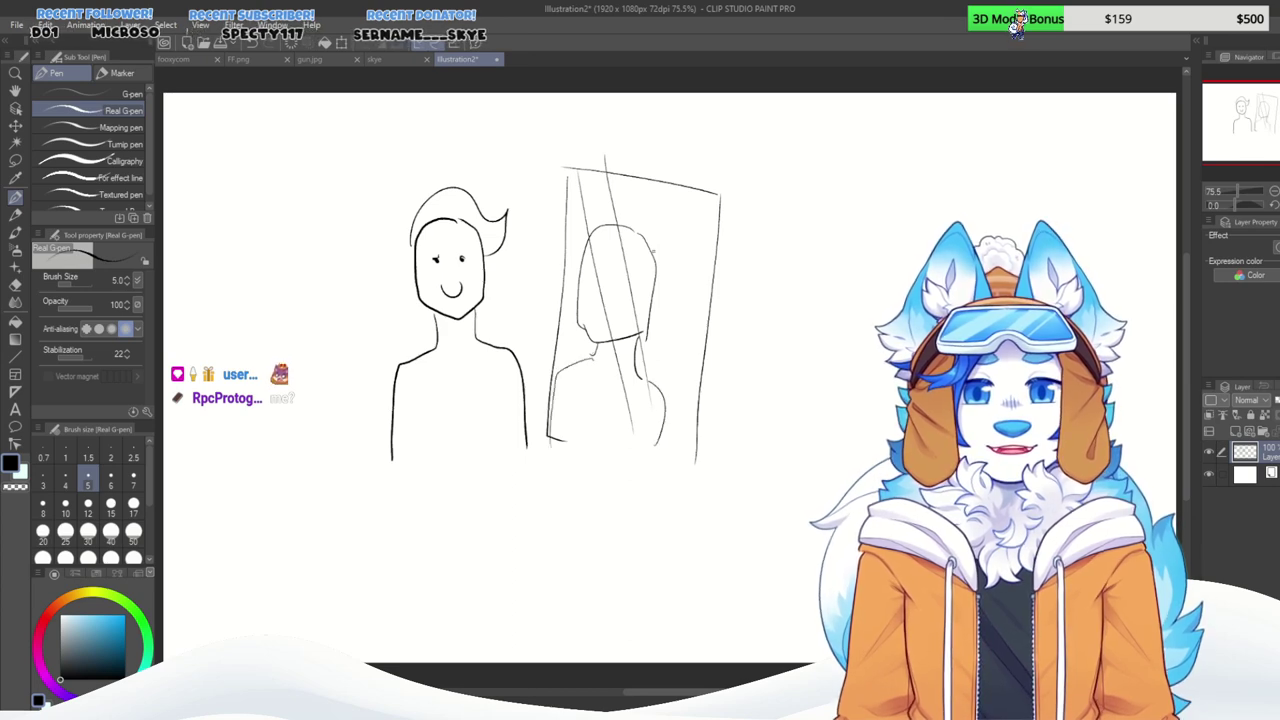
mouse_move(657, 261)
left_mouse_down()
mouse_move(624, 197)
mouse_move(582, 246)
left_mouse_up()
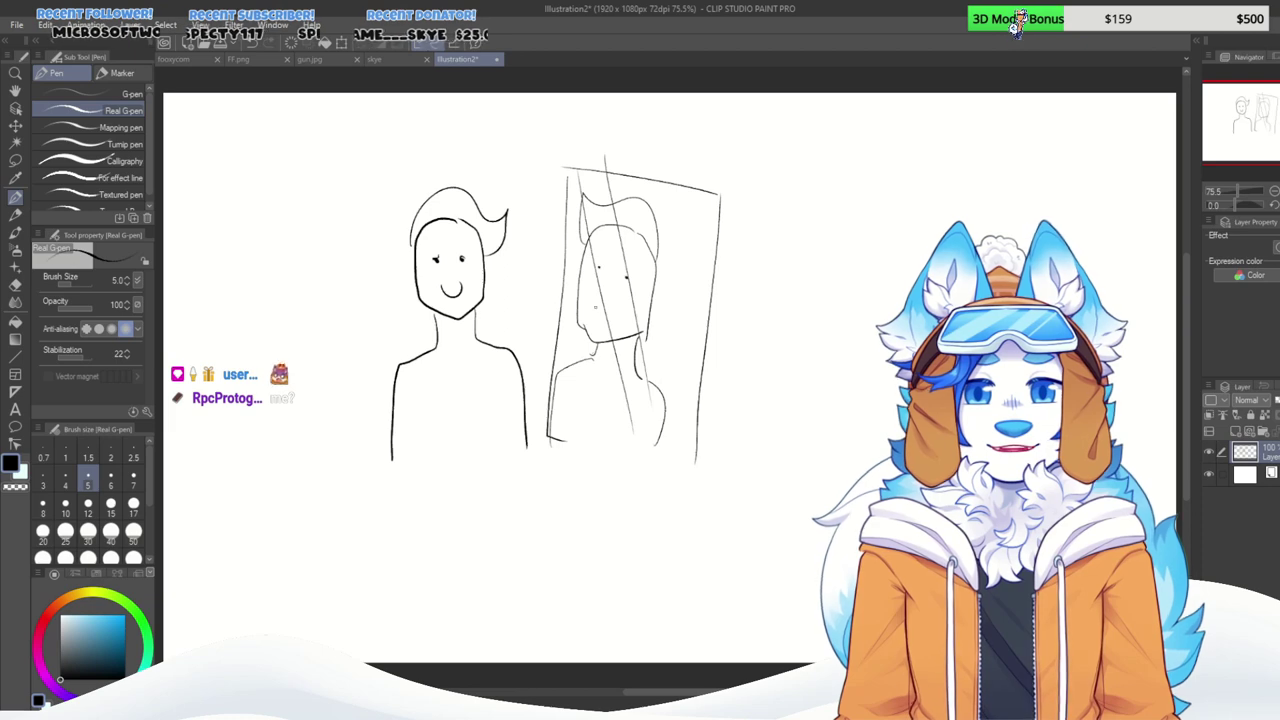
left_click_drag(591, 305, 629, 313)
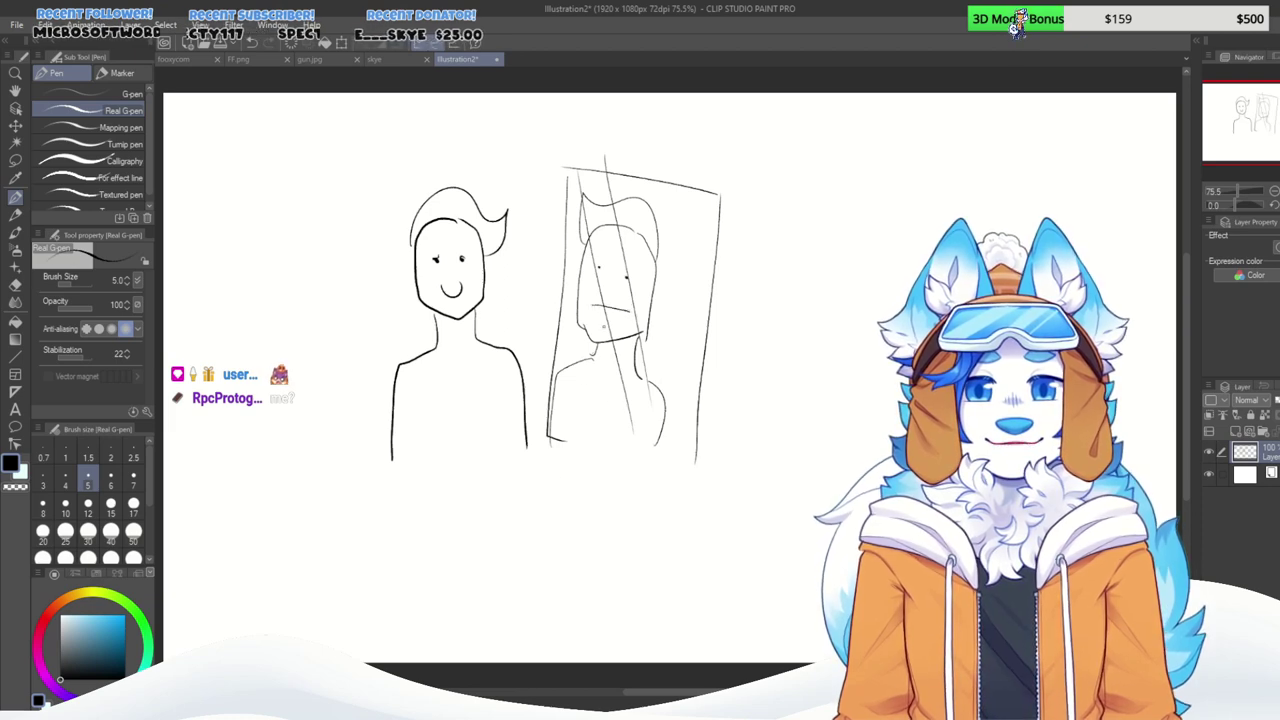
Write 'Boring' above the mirror with an arrow pointing at it.
mouse_move(690, 156)
left_mouse_down()
mouse_move(689, 186)
mouse_move(712, 185)
mouse_move(698, 189)
left_mouse_up()
mouse_move(730, 168)
left_mouse_down()
mouse_move(722, 186)
mouse_move(734, 166)
left_mouse_up()
mouse_move(742, 182)
left_mouse_down()
mouse_move(762, 158)
mouse_move(767, 176)
left_mouse_up()
mouse_move(778, 176)
left_mouse_down()
mouse_move(796, 172)
mouse_move(780, 212)
mouse_move(688, 238)
mouse_move(700, 246)
left_mouse_up()
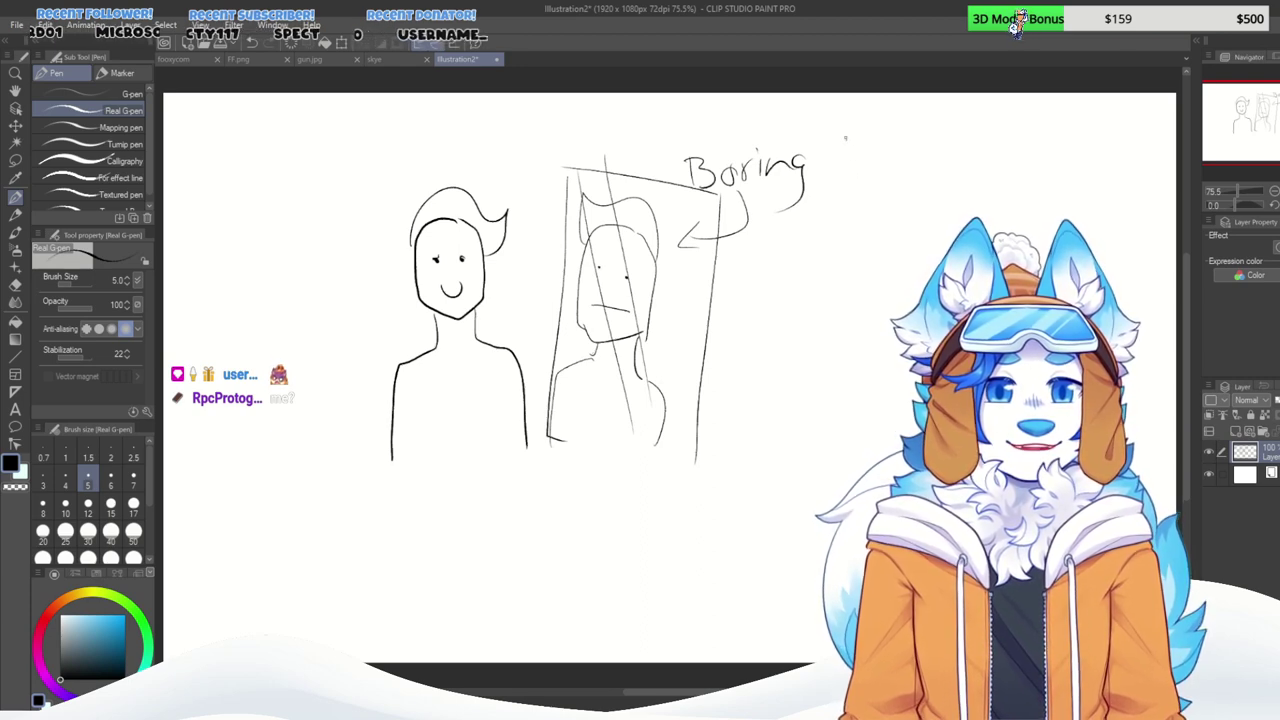
Draw a chart grid right of Boring and mark each row with an 8.
left_click_drag(845, 137, 828, 340)
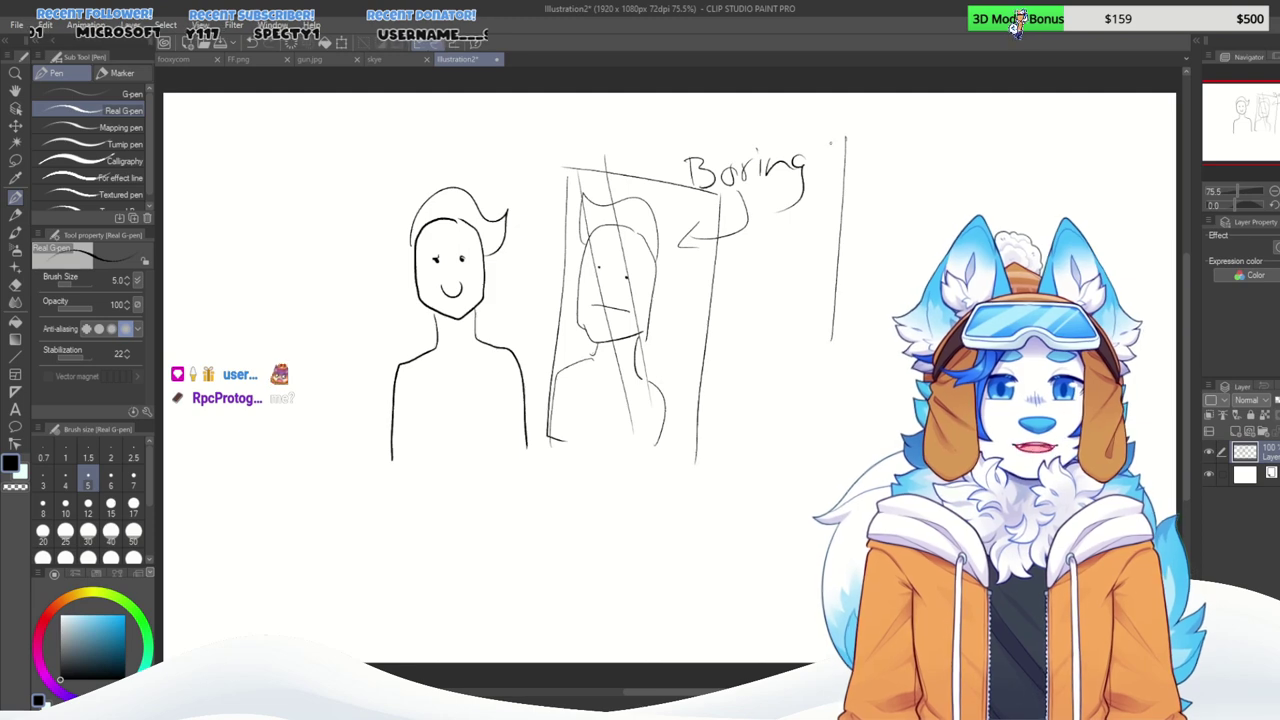
left_click_drag(844, 187, 997, 192)
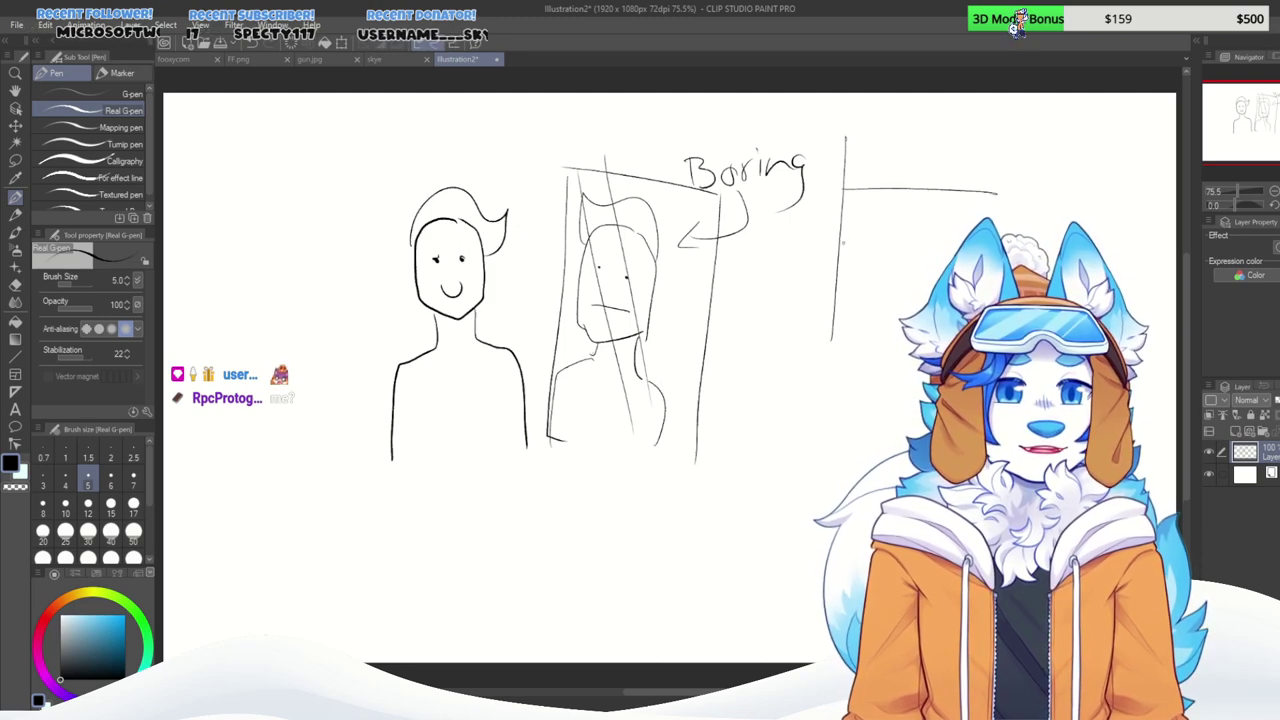
left_click_drag(844, 245, 958, 250)
left_click_drag(815, 305, 910, 313)
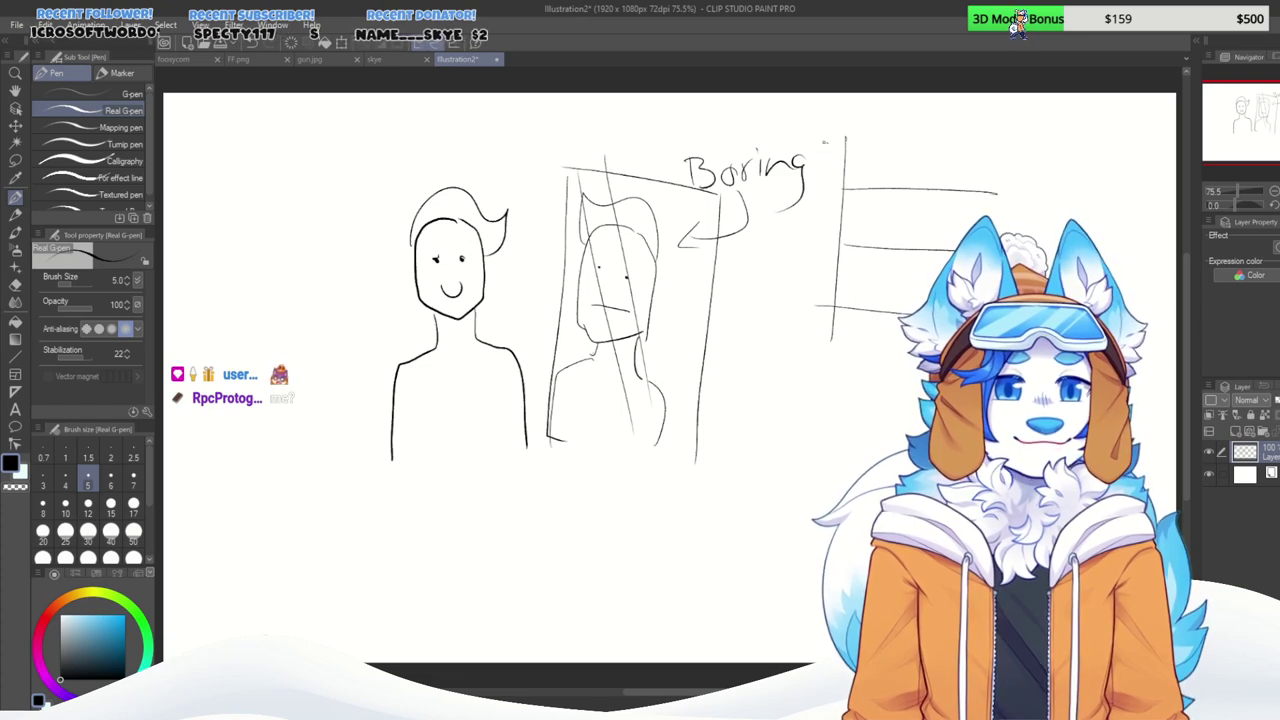
left_click_drag(823, 143, 814, 296)
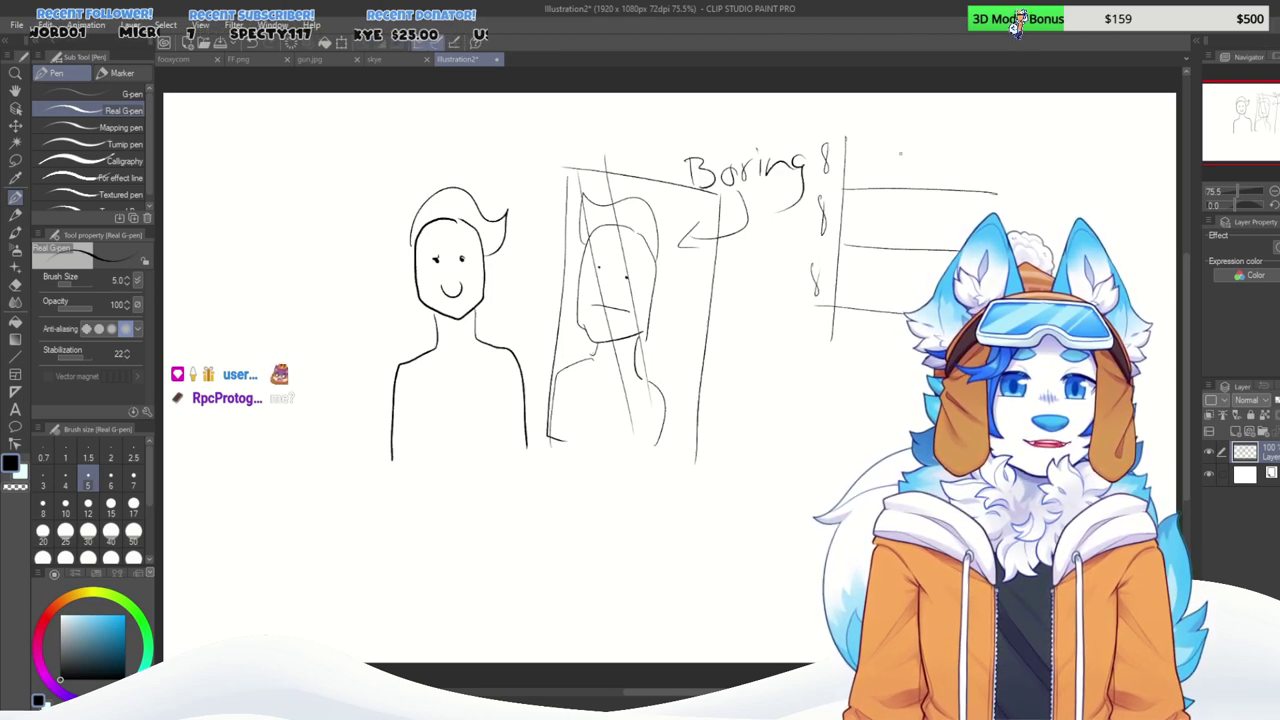
Label the rows 'School work' and 'Home', then strike through Home.
mouse_move(885, 146)
left_mouse_down()
mouse_move(873, 161)
mouse_move(894, 163)
left_mouse_up()
mouse_move(902, 138)
left_mouse_down()
mouse_move(900, 164)
mouse_move(913, 164)
left_mouse_up()
left_click(932, 156)
left_click_drag(917, 158, 929, 161)
mouse_move(944, 145)
left_mouse_down()
mouse_move(952, 160)
mouse_move(903, 185)
left_mouse_up()
mouse_move(903, 178)
left_mouse_down()
mouse_move(921, 184)
mouse_move(879, 238)
left_mouse_up()
left_click_drag(879, 225, 889, 236)
left_click_drag(896, 226, 900, 233)
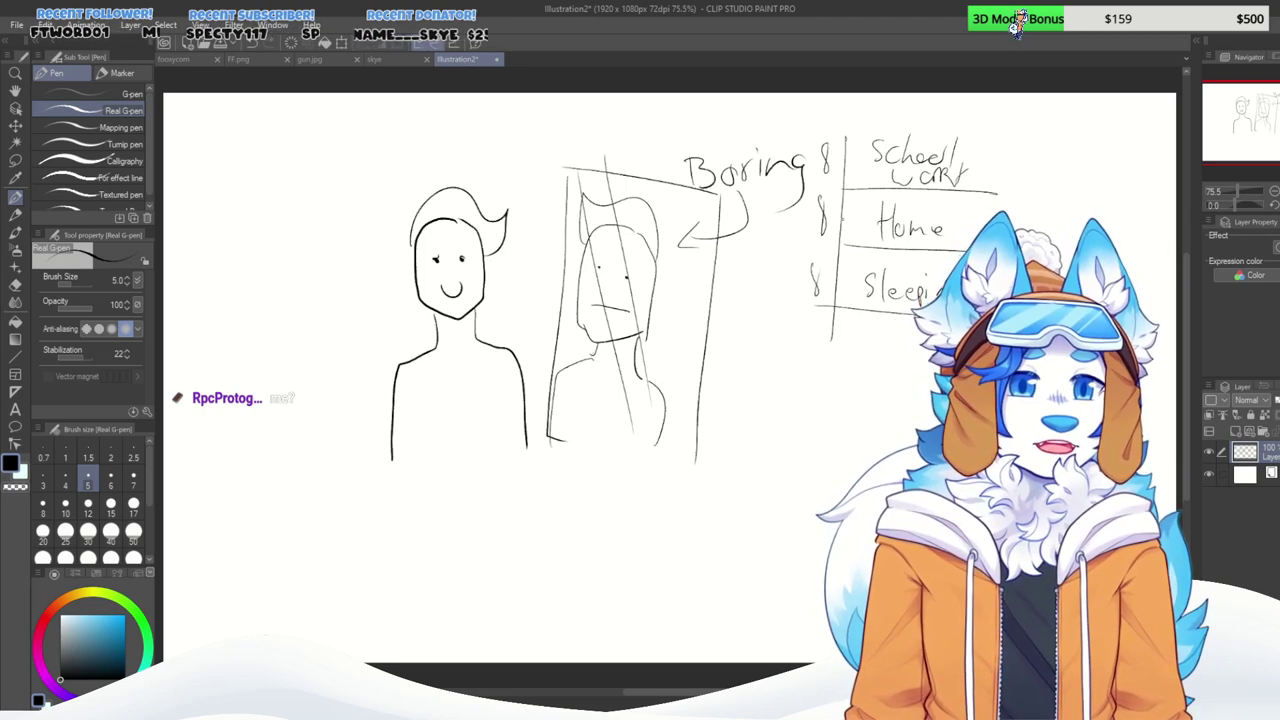
left_click_drag(851, 224, 884, 224)
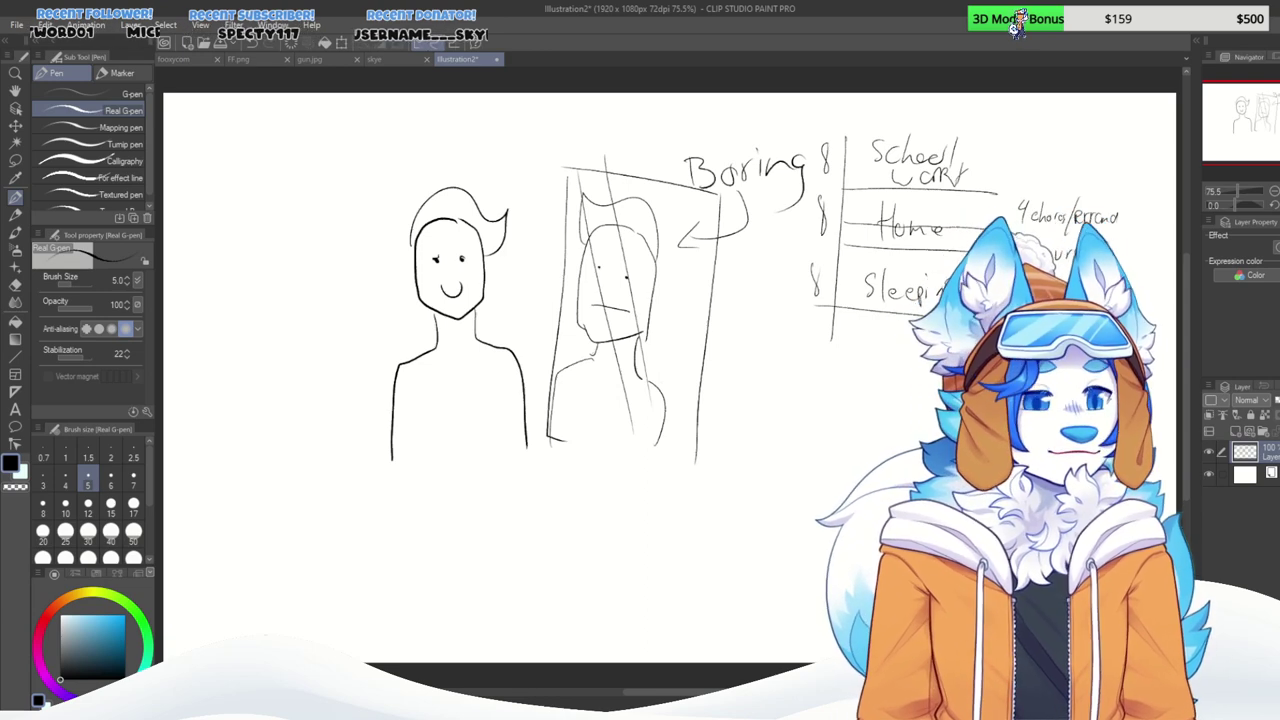
Write '4 = internet' under the chart.
left_click(733, 457)
mouse_move(733, 428)
left_mouse_down()
mouse_move(733, 452)
mouse_move(752, 452)
left_mouse_up()
mouse_move(750, 428)
left_mouse_down()
mouse_move(751, 490)
mouse_move(780, 448)
left_mouse_up()
left_click_drag(768, 456, 806, 458)
left_click(790, 447)
left_click(790, 455)
left_click(786, 432)
mouse_move(818, 432)
left_mouse_down()
mouse_move(820, 458)
mouse_move(832, 440)
mouse_move(846, 446)
left_mouse_up()
left_click(843, 441)
mouse_move(850, 445)
left_mouse_down()
mouse_move(860, 458)
mouse_move(908, 458)
left_mouse_up()
left_click_drag(900, 441, 916, 440)
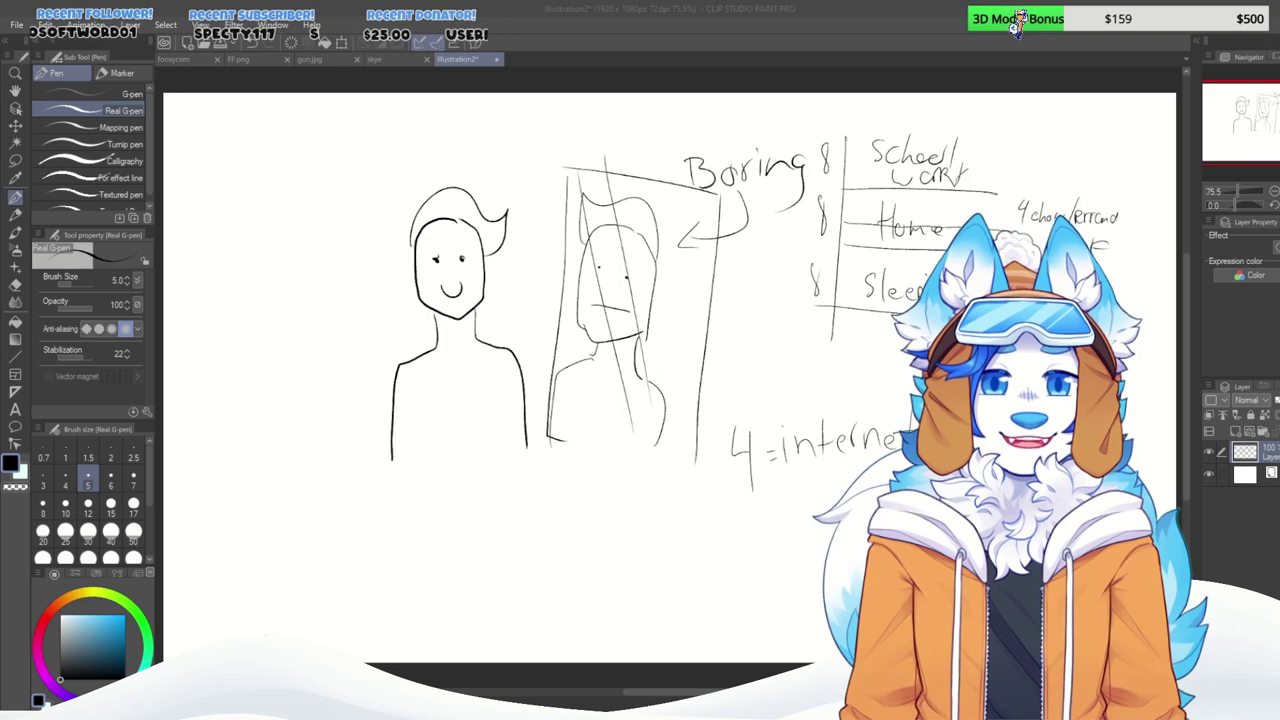
Write the 4/24 fraction and a second fraction over 24, then circle the left one.
left_click(502, 642)
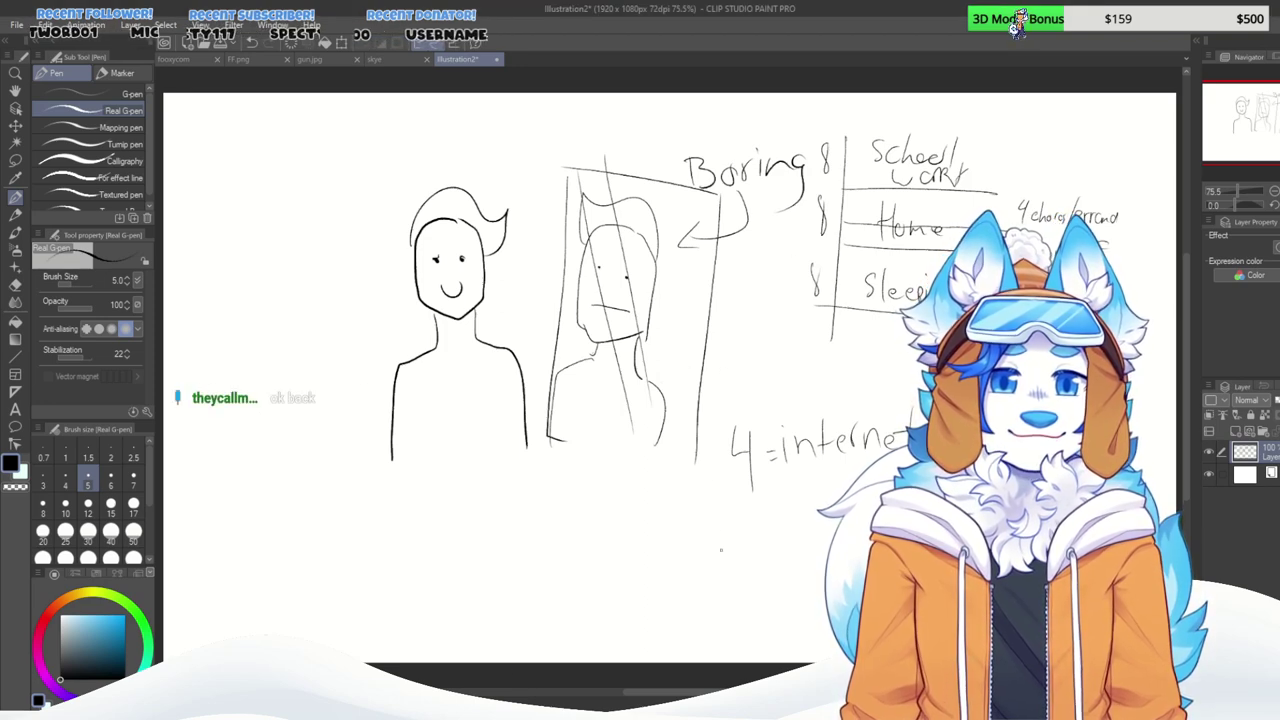
left_click_drag(686, 540, 695, 561)
mouse_move(688, 548)
left_mouse_down()
mouse_move(688, 570)
mouse_move(716, 570)
mouse_move(689, 605)
mouse_move(700, 607)
left_mouse_up()
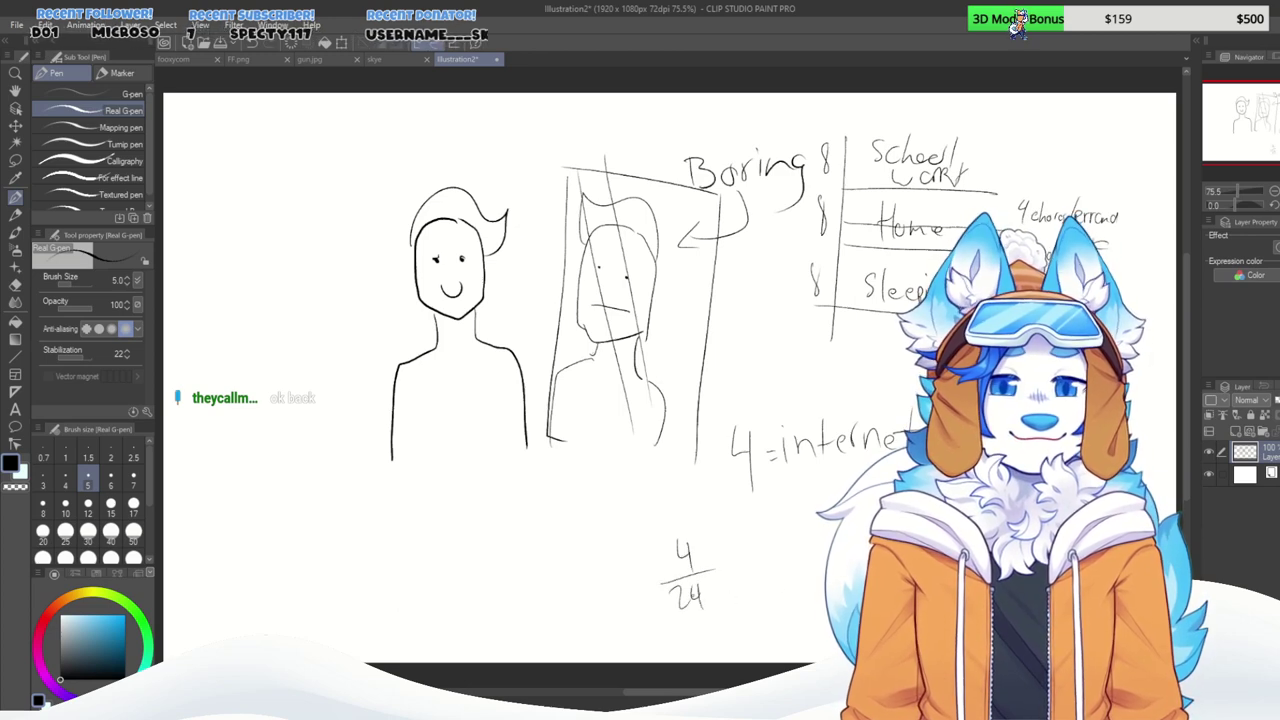
left_click(724, 562)
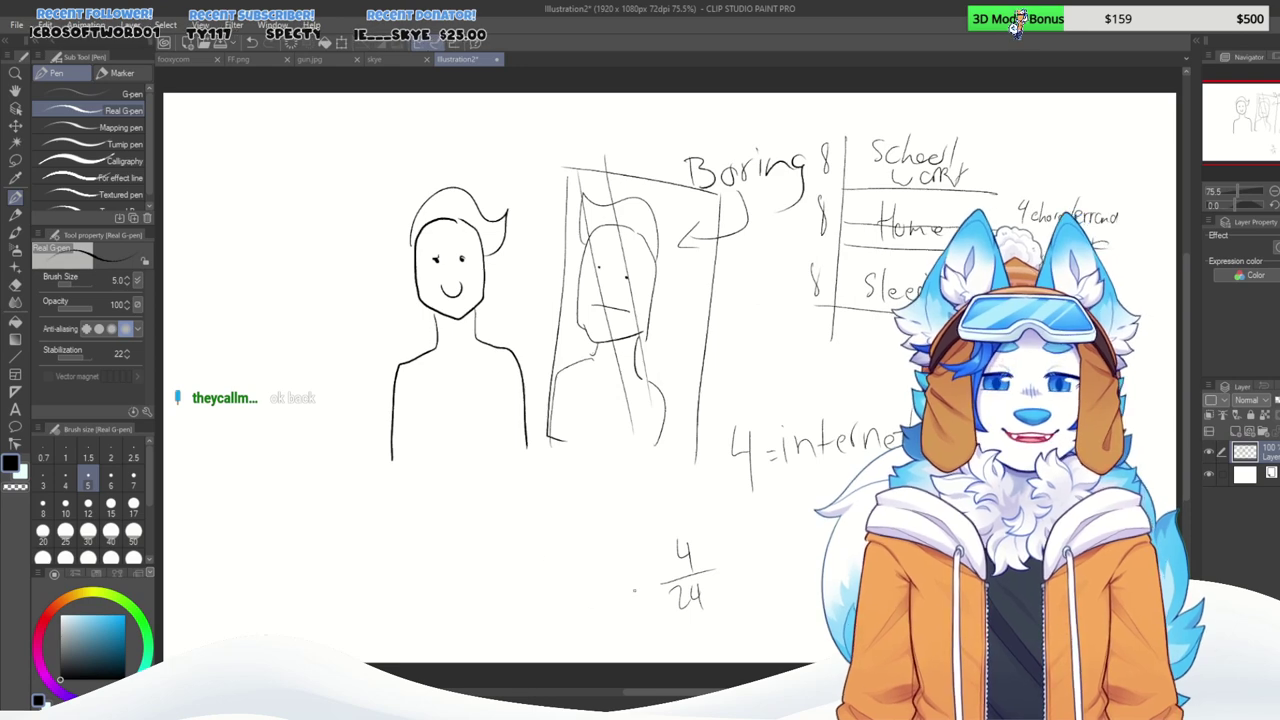
mouse_move(576, 560)
left_mouse_down()
mouse_move(612, 590)
mouse_move(609, 630)
left_mouse_up()
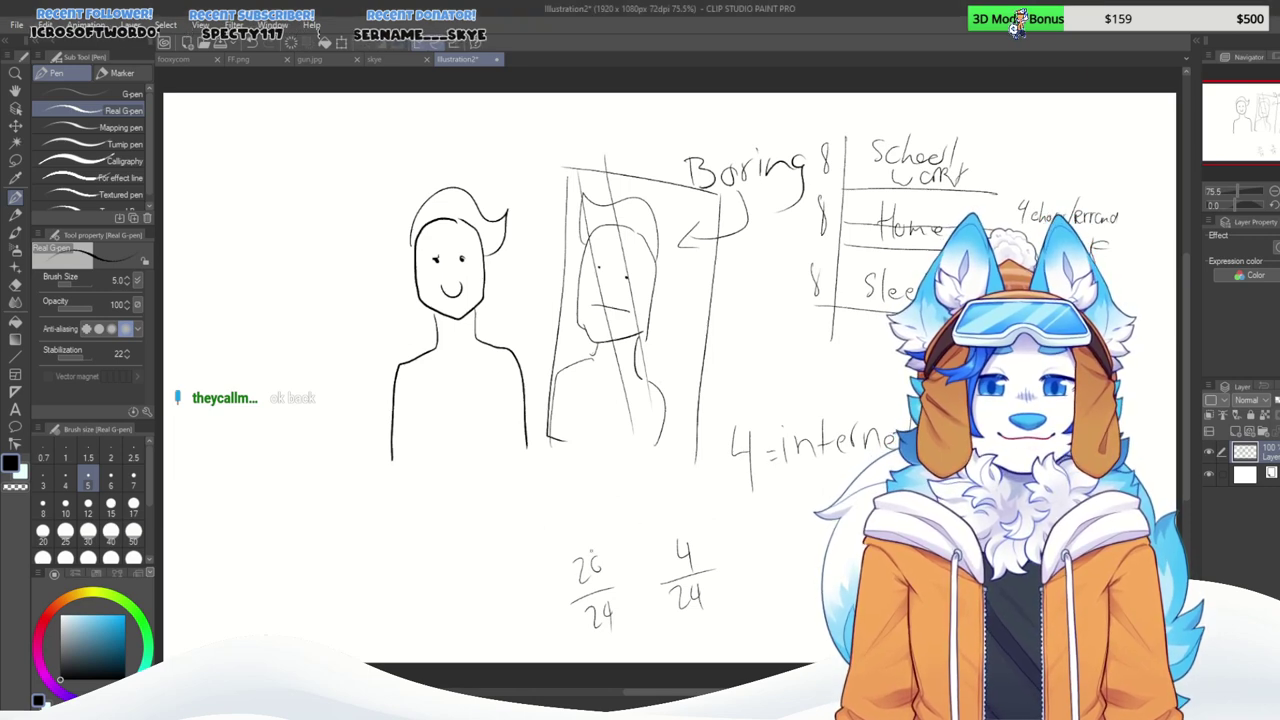
mouse_move(588, 540)
left_mouse_down()
mouse_move(646, 610)
mouse_move(568, 534)
left_mouse_up()
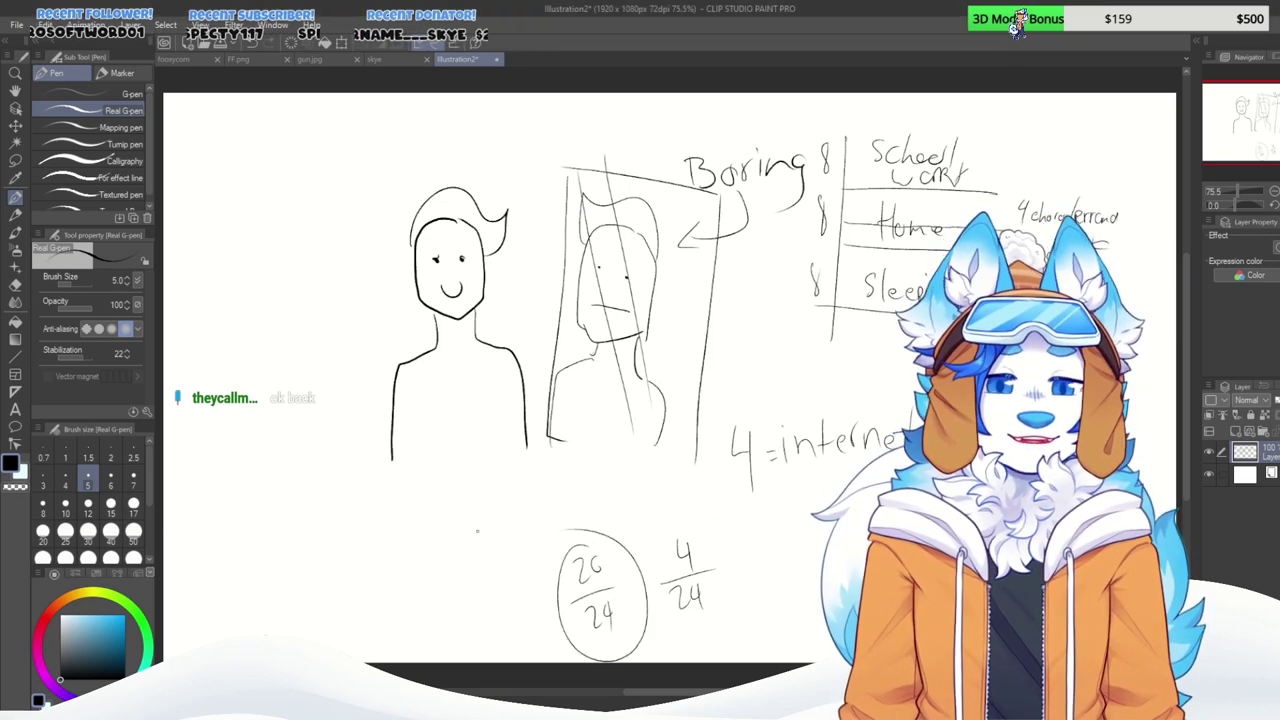
Write 'have to be' beside the circle and draw a curved arrow toward the figure.
mouse_move(410, 503)
left_mouse_down()
mouse_move(430, 548)
mouse_move(468, 518)
mouse_move(514, 528)
mouse_move(526, 508)
left_mouse_up()
left_click_drag(522, 510, 520, 512)
mouse_move(458, 568)
left_mouse_down()
mouse_move(462, 598)
mouse_move(476, 584)
mouse_move(506, 590)
left_mouse_up()
mouse_move(452, 622)
left_mouse_down()
mouse_move(266, 448)
mouse_move(340, 310)
mouse_move(374, 296)
left_mouse_up()
left_click_drag(374, 296, 336, 380)
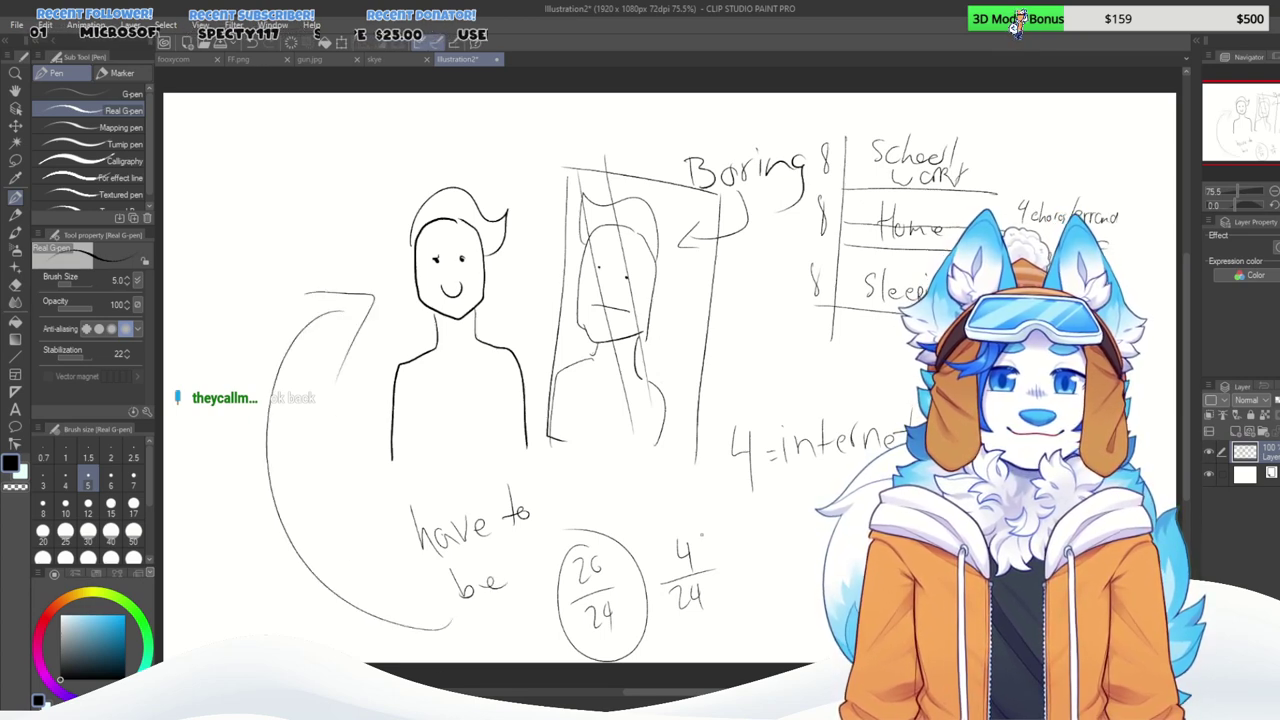
Circle the 4/24 fraction and handwrite 'Like being' at the top left.
mouse_move(670, 513)
left_mouse_down()
mouse_move(638, 568)
mouse_move(668, 514)
left_mouse_up()
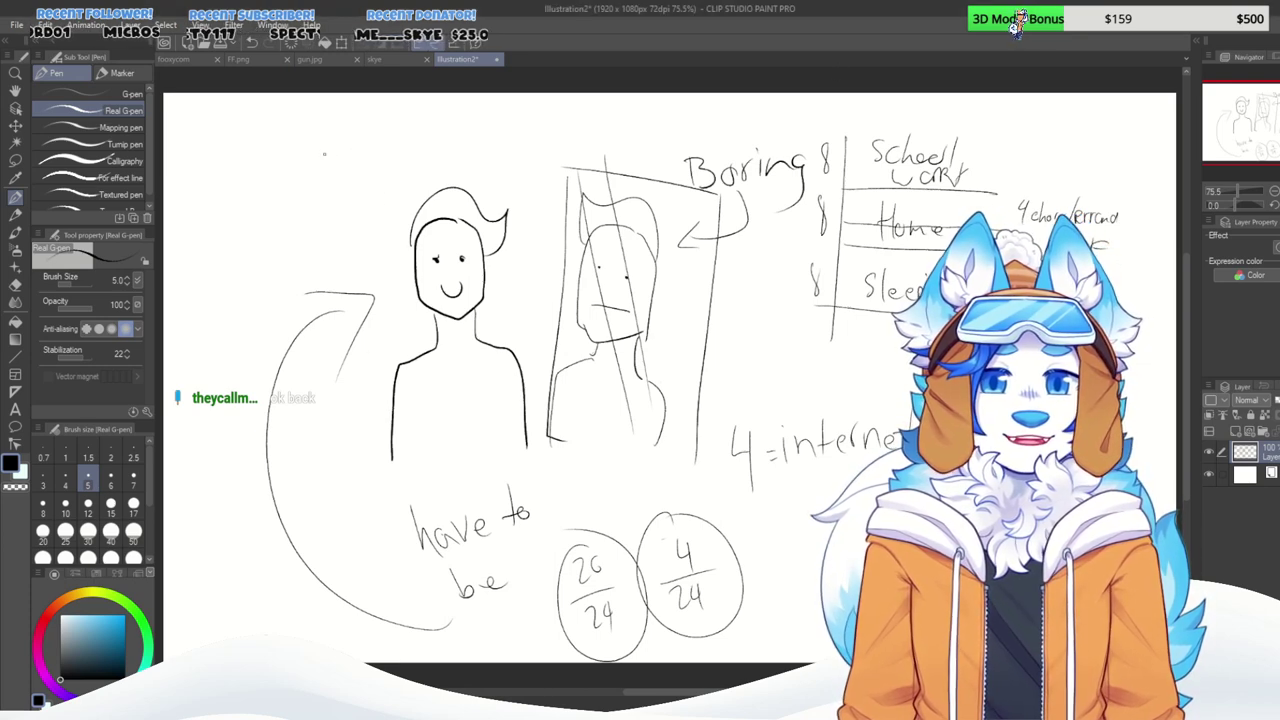
mouse_move(300, 124)
left_mouse_down()
mouse_move(318, 176)
mouse_move(343, 168)
left_mouse_up()
left_click_drag(356, 122, 352, 166)
mouse_move(366, 132)
left_mouse_down()
mouse_move(356, 148)
mouse_move(378, 166)
left_mouse_up()
left_click(409, 143)
mouse_move(378, 148)
left_mouse_down()
mouse_move(486, 146)
mouse_move(500, 132)
mouse_move(488, 166)
left_mouse_up()
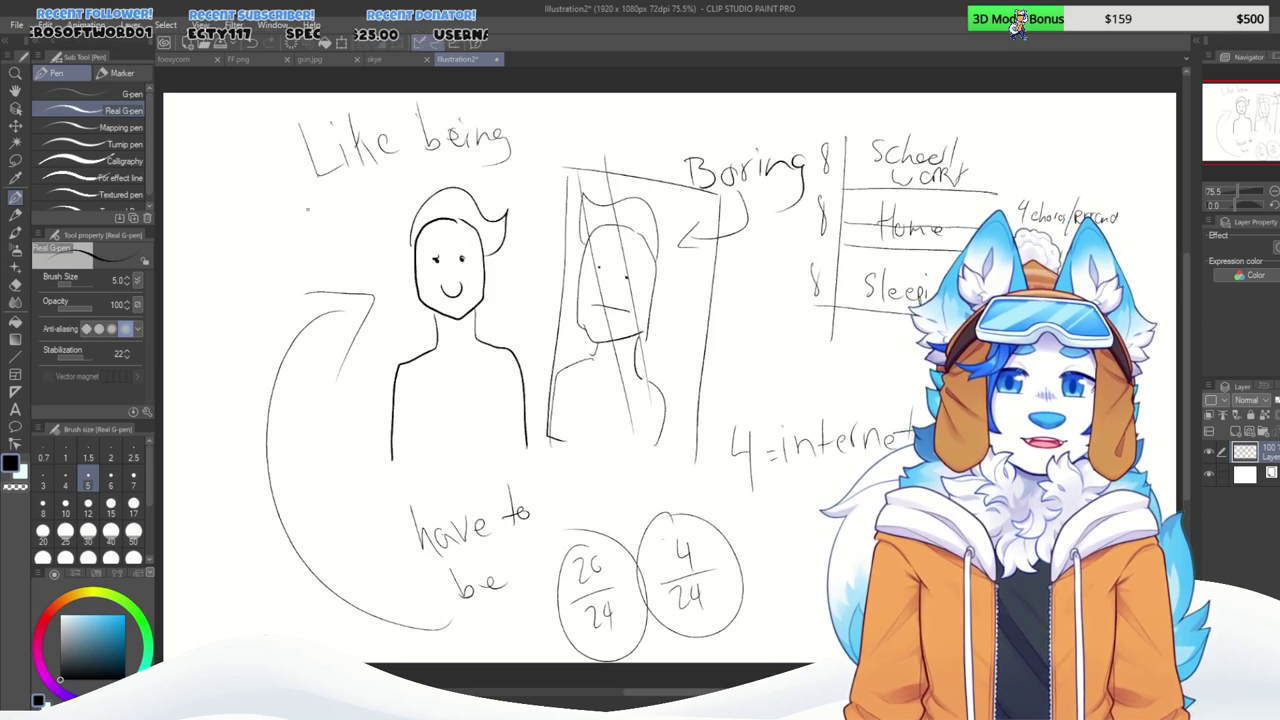
Write 'Boring' under 'Like being' above the figure.
mouse_move(316, 190)
left_mouse_down()
mouse_move(328, 238)
mouse_move(344, 244)
left_mouse_up()
mouse_move(350, 208)
left_mouse_down()
mouse_move(370, 250)
mouse_move(366, 226)
mouse_move(400, 194)
mouse_move(460, 210)
mouse_move(428, 250)
left_mouse_up()
left_click(410, 188)
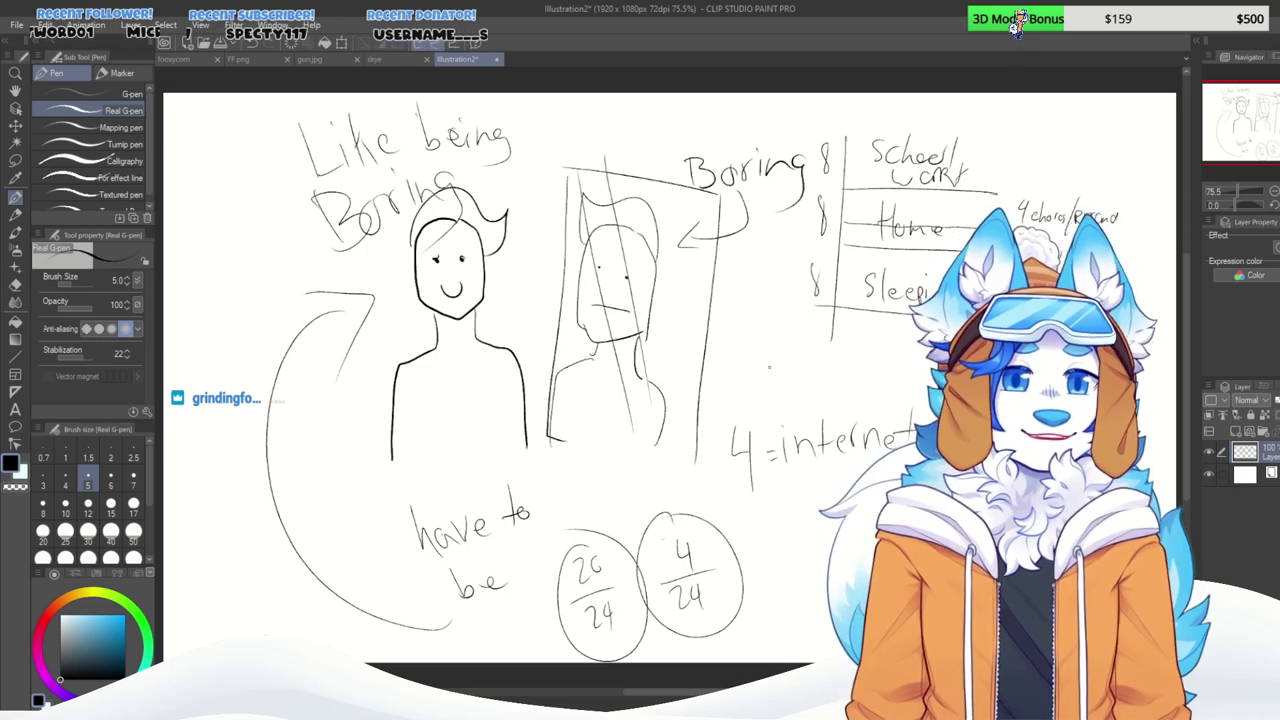
Draw an oval around '4=internet', write 'art' beside it and circle it.
mouse_move(890, 386)
left_mouse_down()
mouse_move(774, 426)
mouse_move(890, 478)
left_mouse_up()
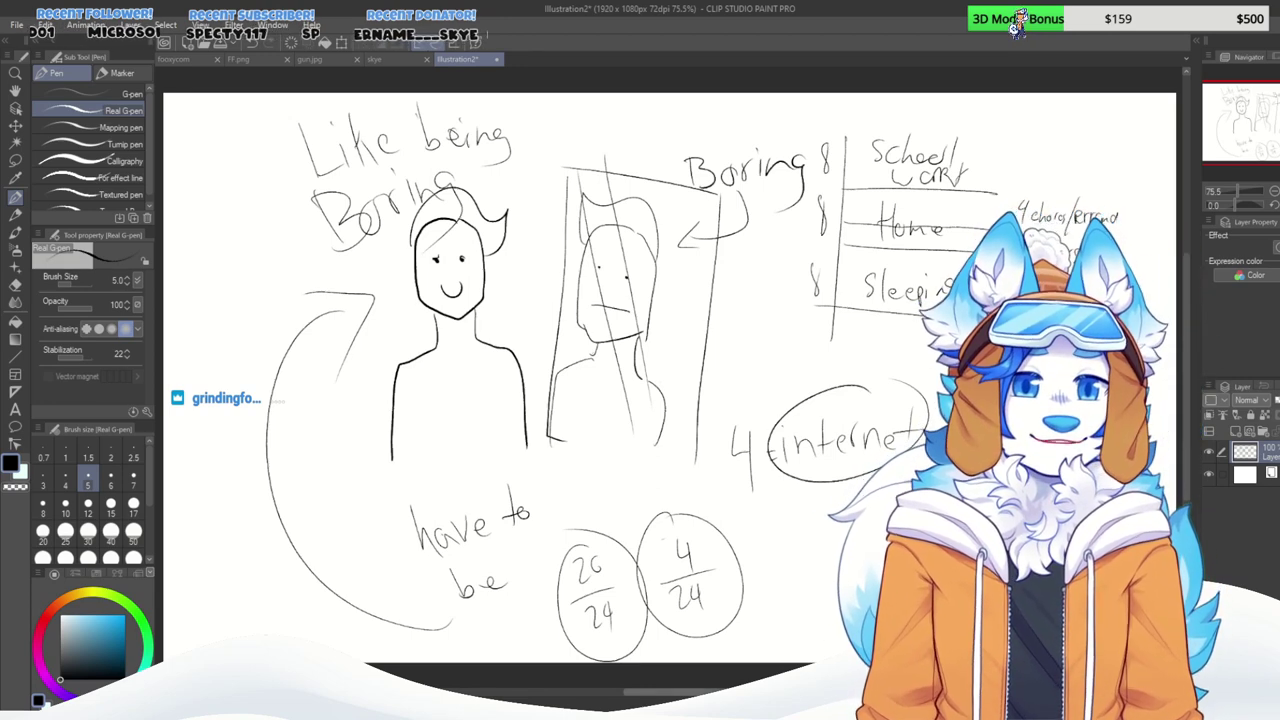
mouse_move(700, 400)
left_mouse_down()
mouse_move(940, 400)
mouse_move(570, 400)
left_mouse_up()
left_click_drag(835, 425, 860, 442)
left_click_drag(600, 400, 628, 400)
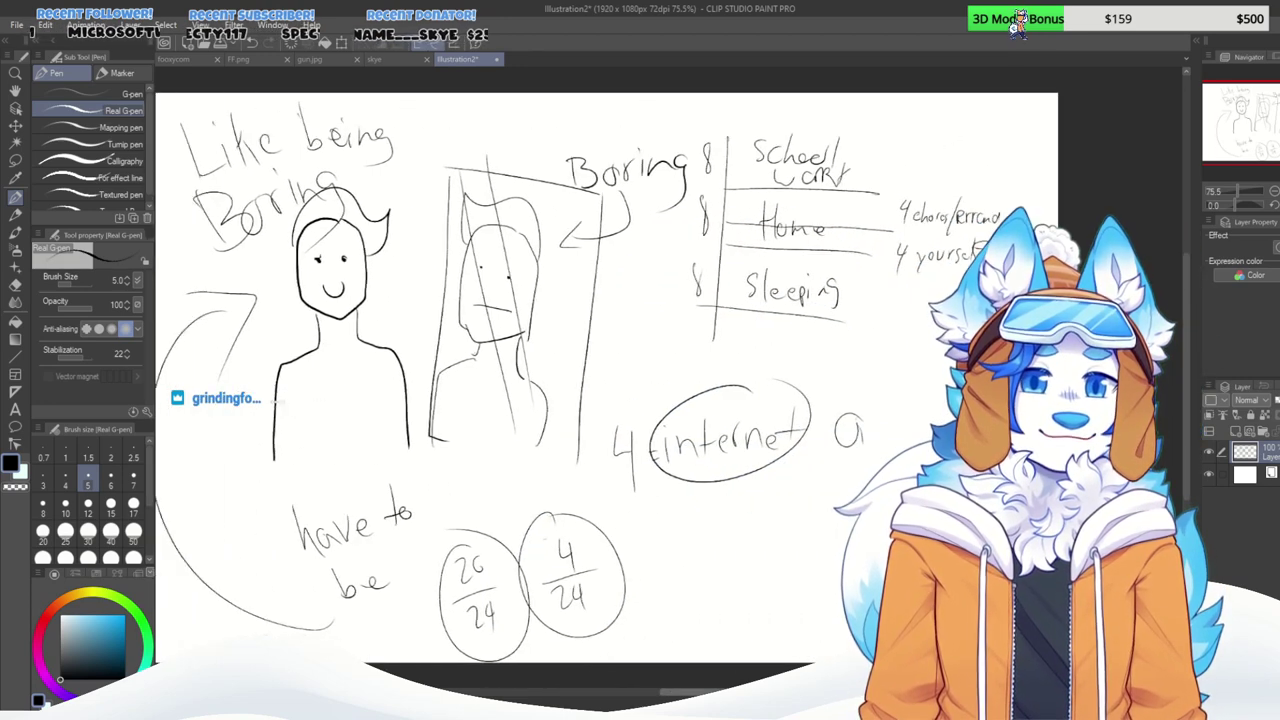
left_click(406, 597)
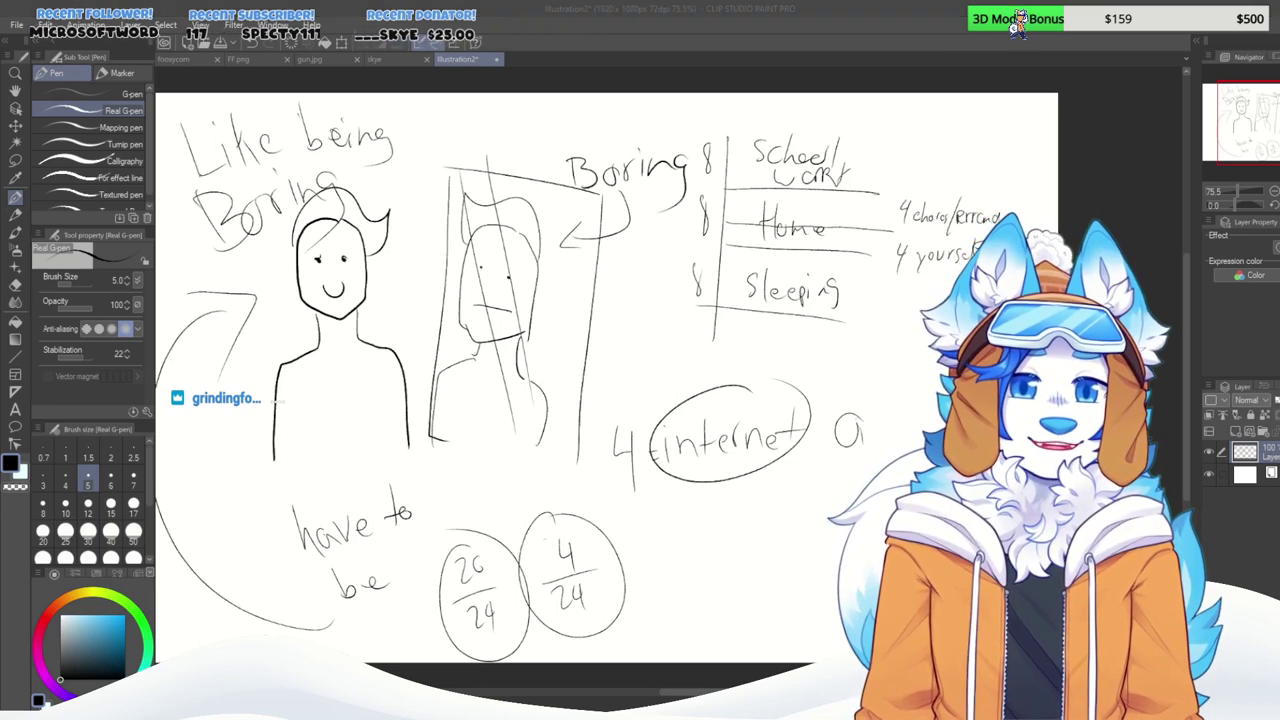
left_click(507, 594)
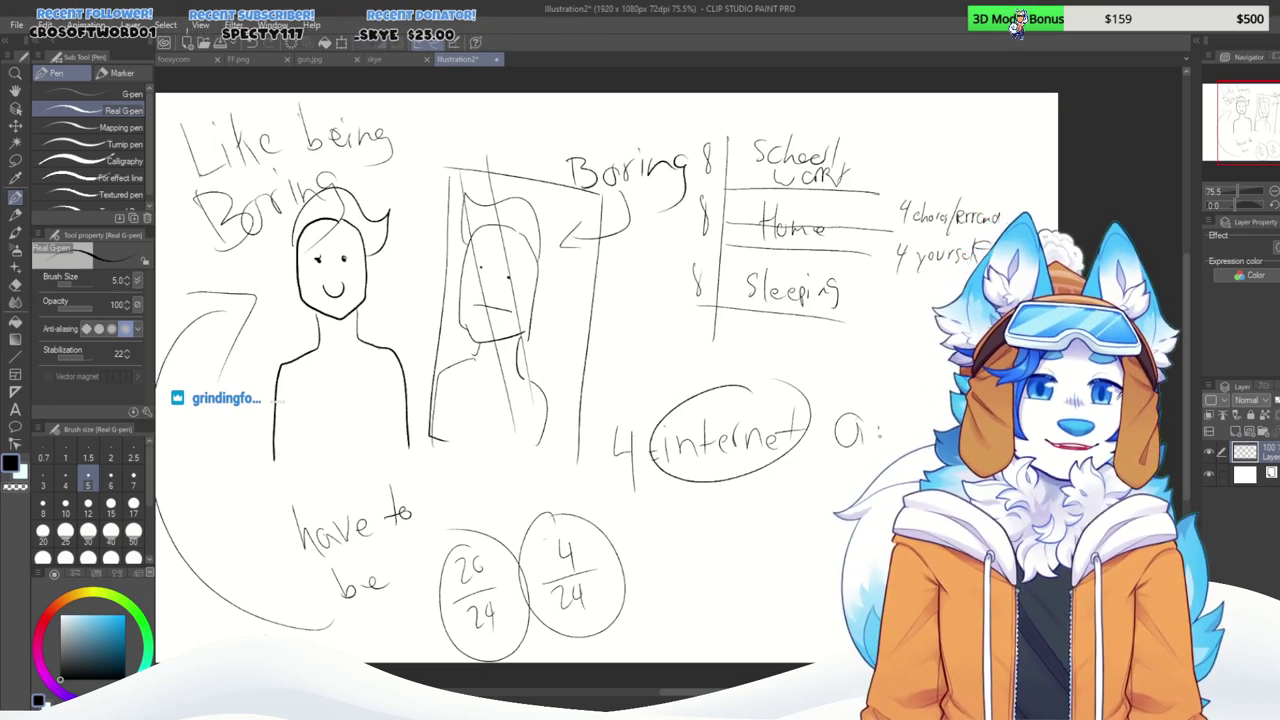
left_click_drag(873, 354, 938, 395)
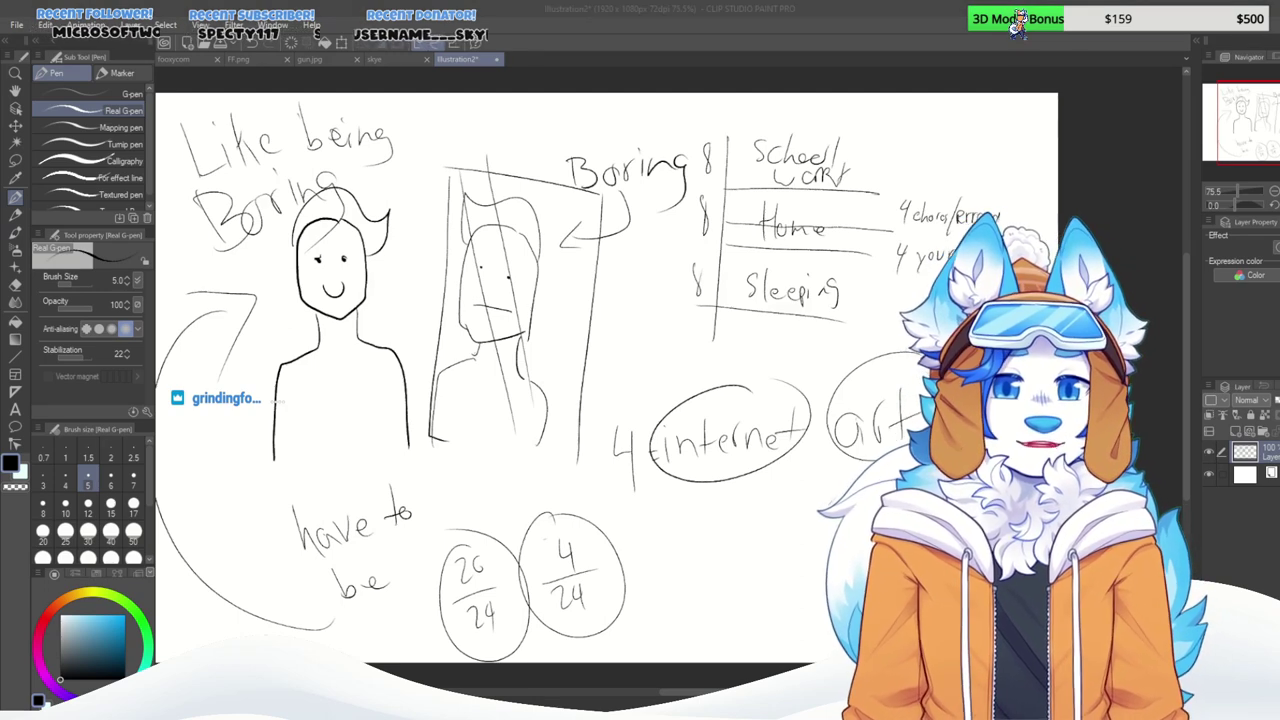
key("alt+Tab")
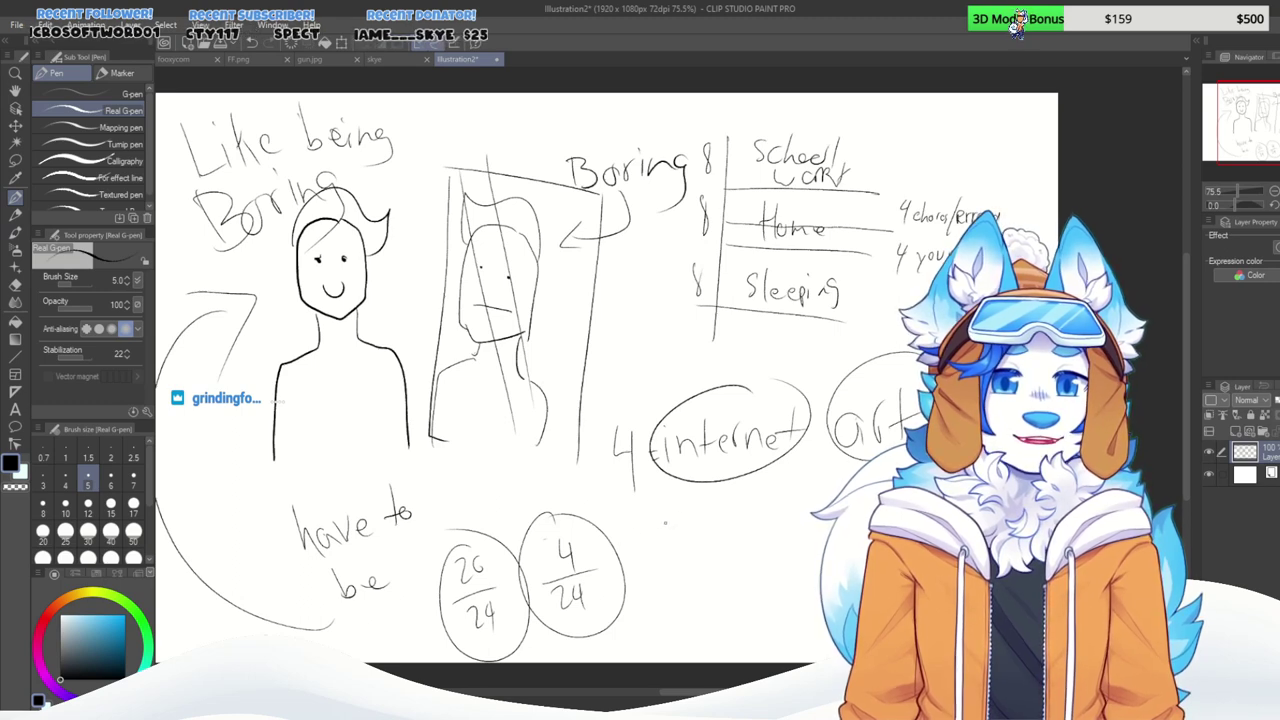
Doodle a bird, a small ghost and a smiling blob below the internet note.
mouse_move(662, 521)
left_mouse_down()
mouse_move(643, 532)
mouse_move(652, 550)
mouse_move(668, 516)
mouse_move(728, 505)
mouse_move(736, 546)
mouse_move(712, 556)
mouse_move(716, 574)
mouse_move(700, 566)
mouse_move(686, 580)
mouse_move(716, 580)
left_mouse_up()
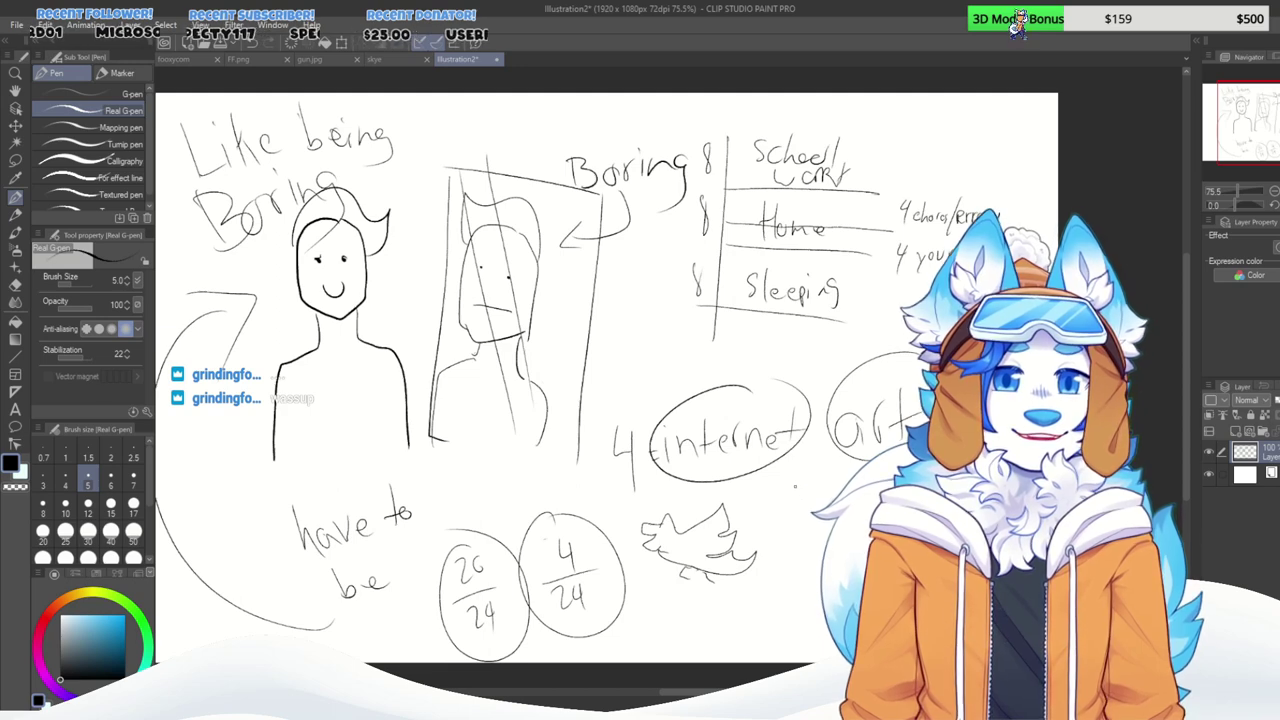
left_click_drag(792, 486, 772, 514)
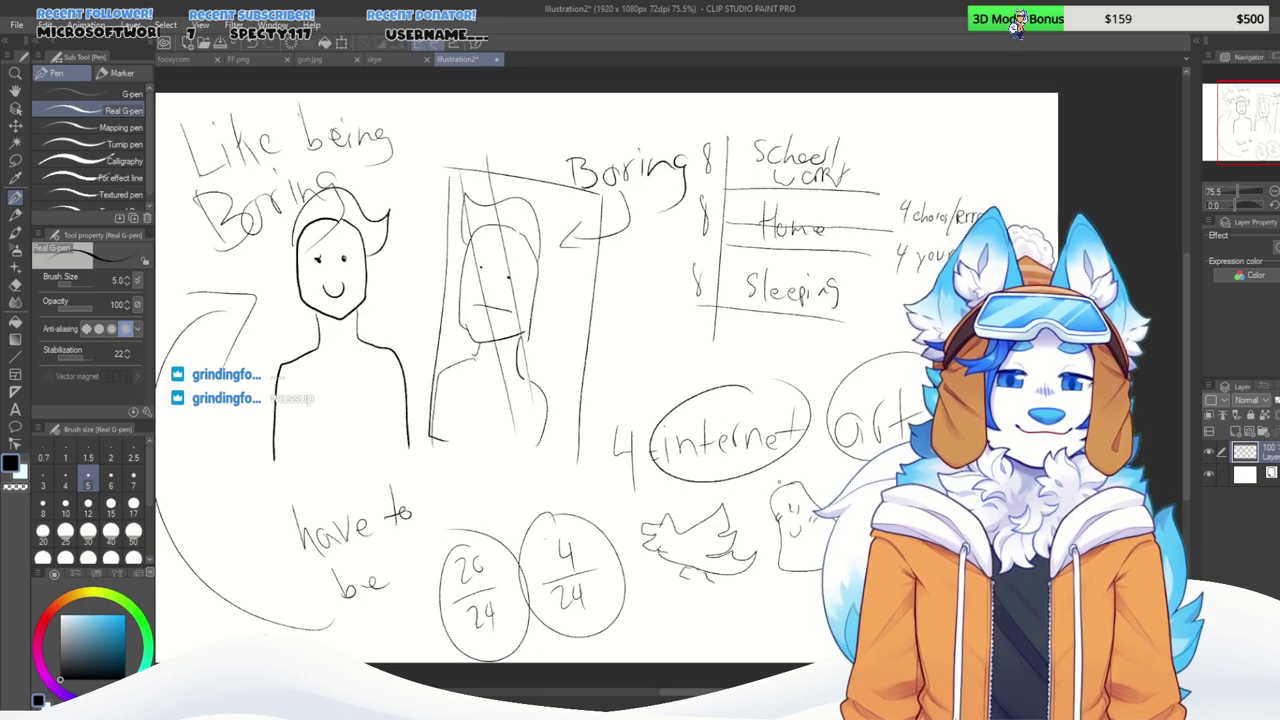
left_click_drag(790, 481, 750, 497)
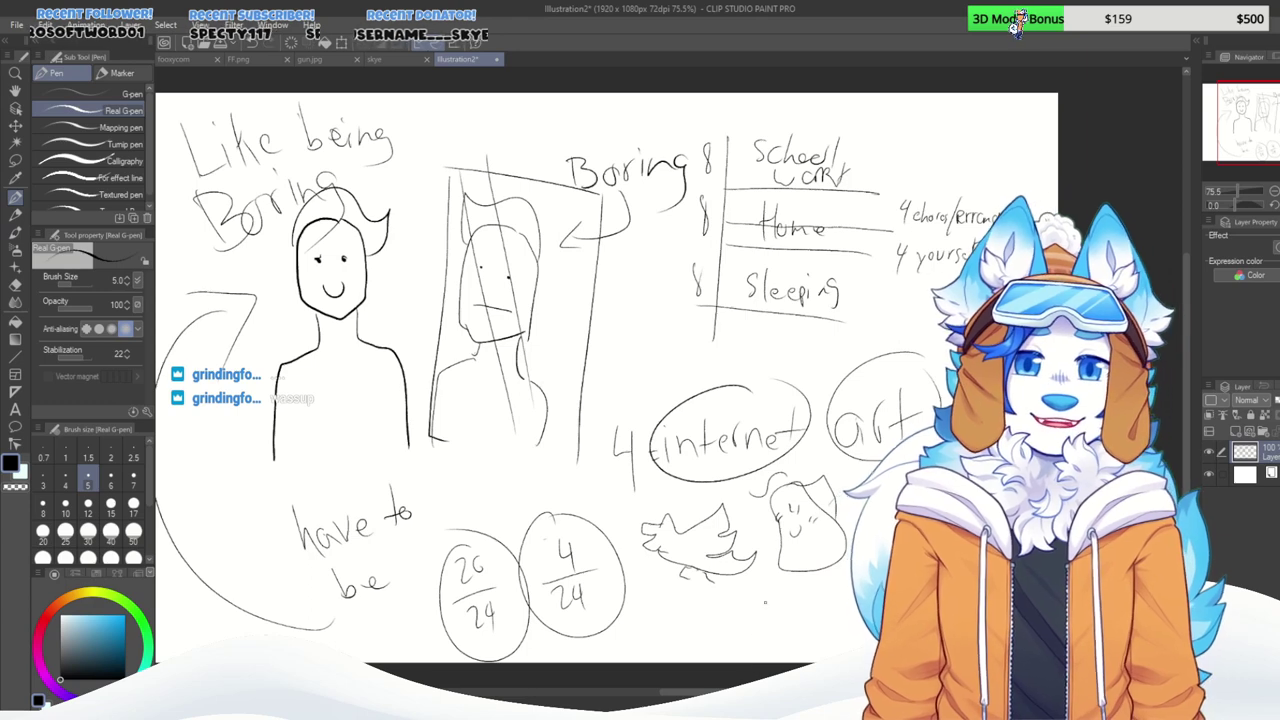
mouse_move(730, 589)
left_mouse_down()
mouse_move(668, 646)
mouse_move(766, 644)
mouse_move(744, 605)
mouse_move(712, 590)
mouse_move(714, 621)
mouse_move(729, 629)
left_mouse_up()
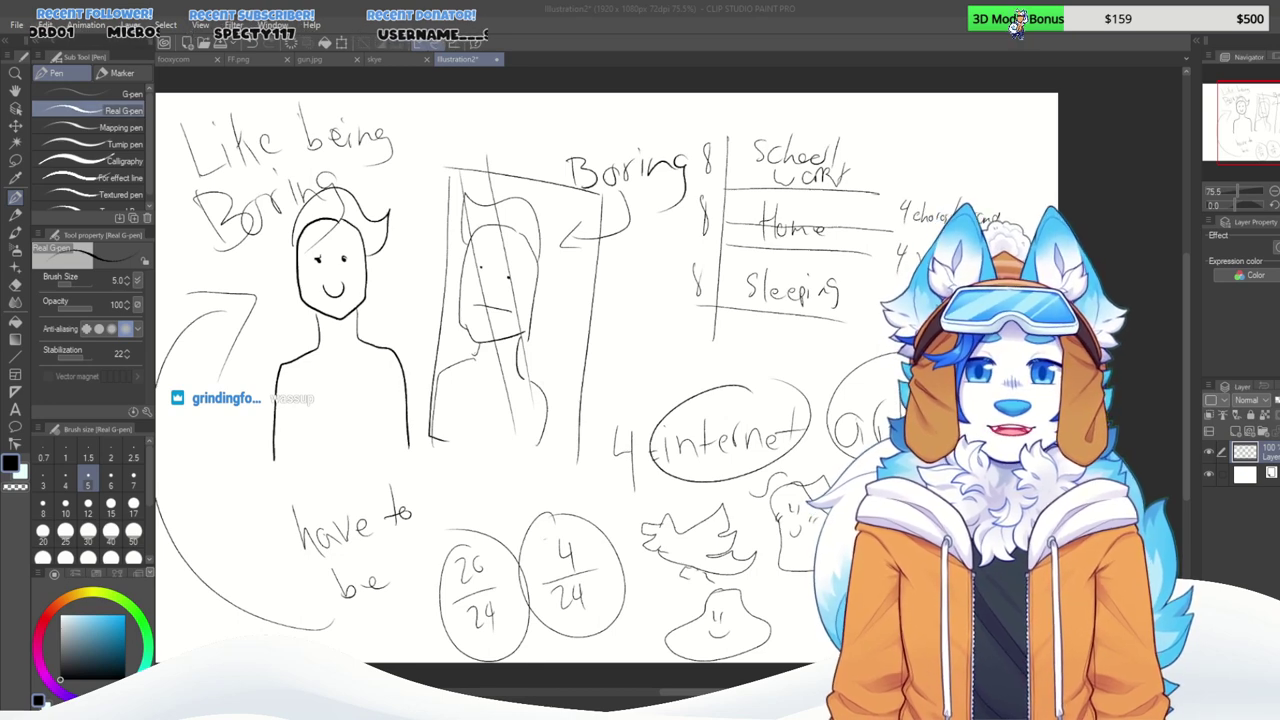
Zoom out slightly and add a short stroke above the circled internet note.
left_click(494, 122)
scroll(630, 298, "down", 1)
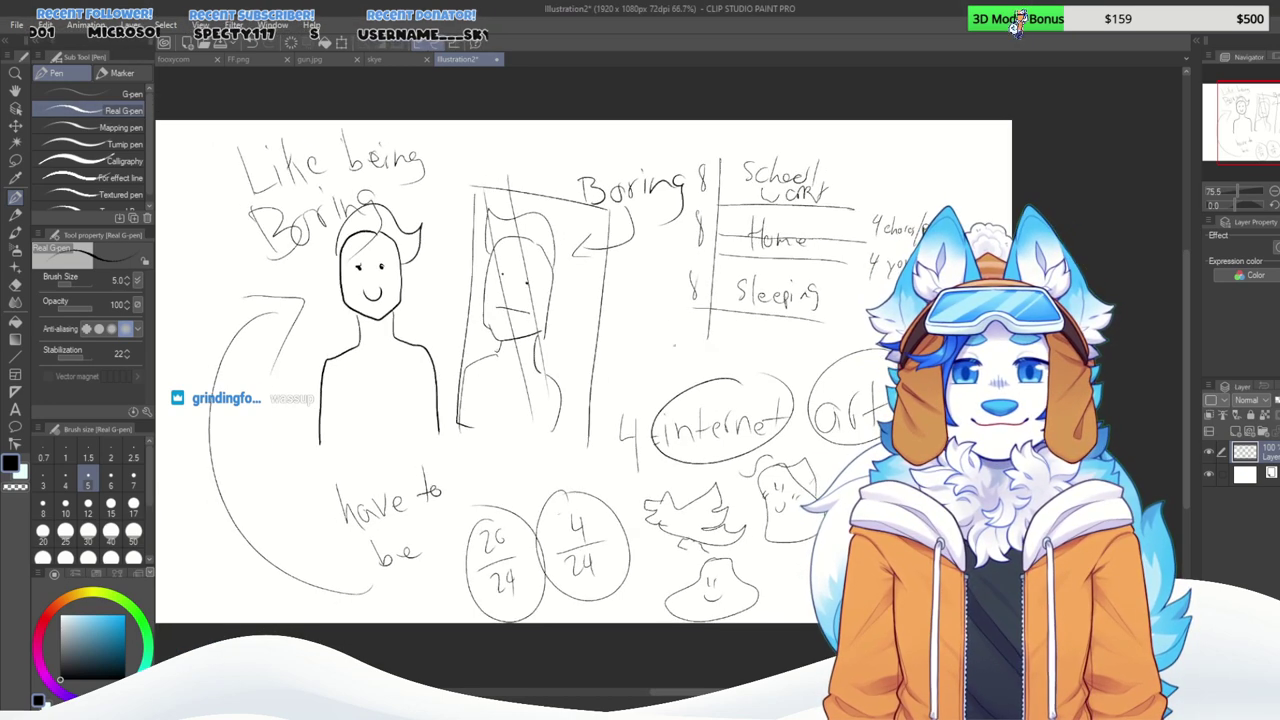
scroll(630, 298, "down", 1)
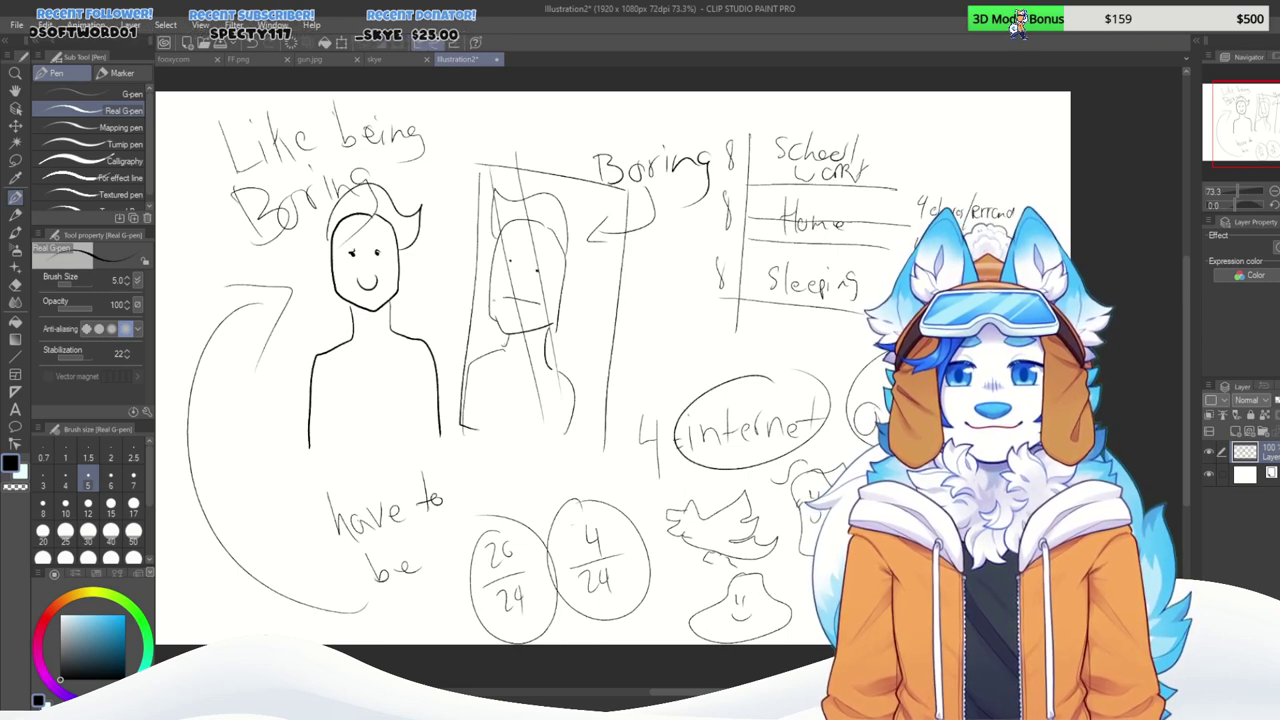
left_click_drag(640, 336, 649, 357)
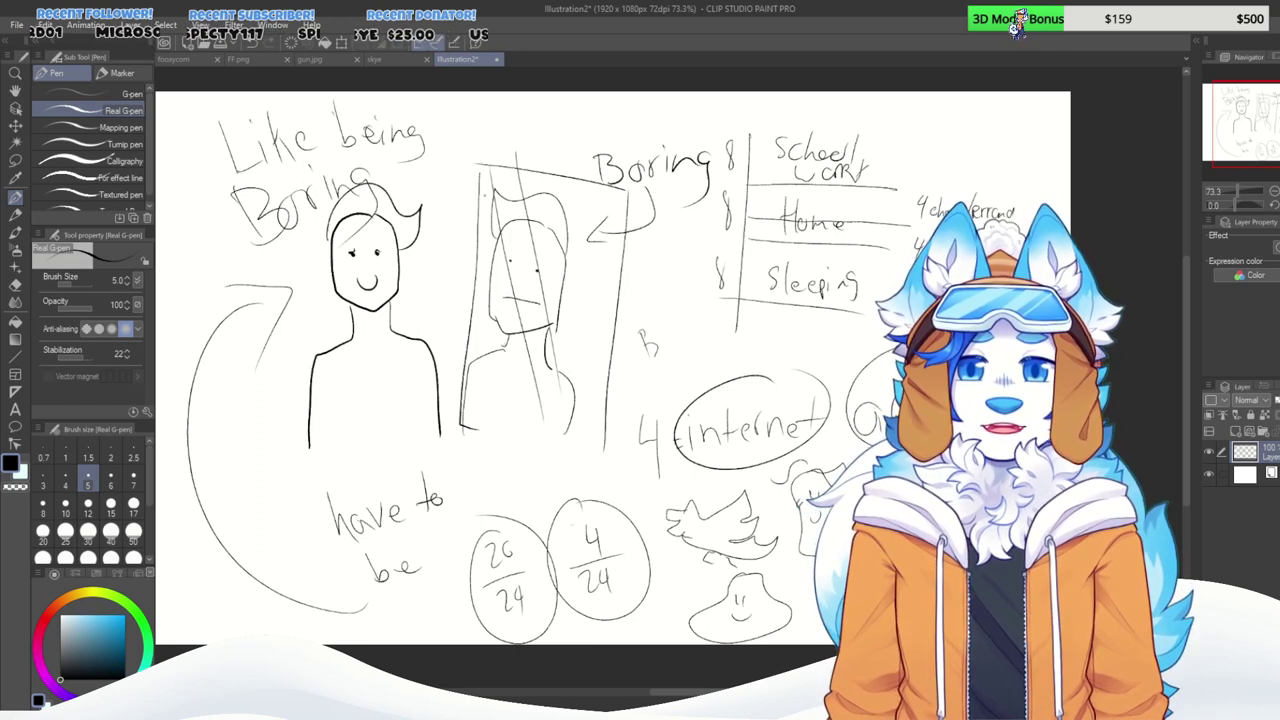
Draw an arrow at the mirror figure and write 'This not me'.
left_click_drag(469, 196, 500, 236)
left_click_drag(500, 210, 501, 234)
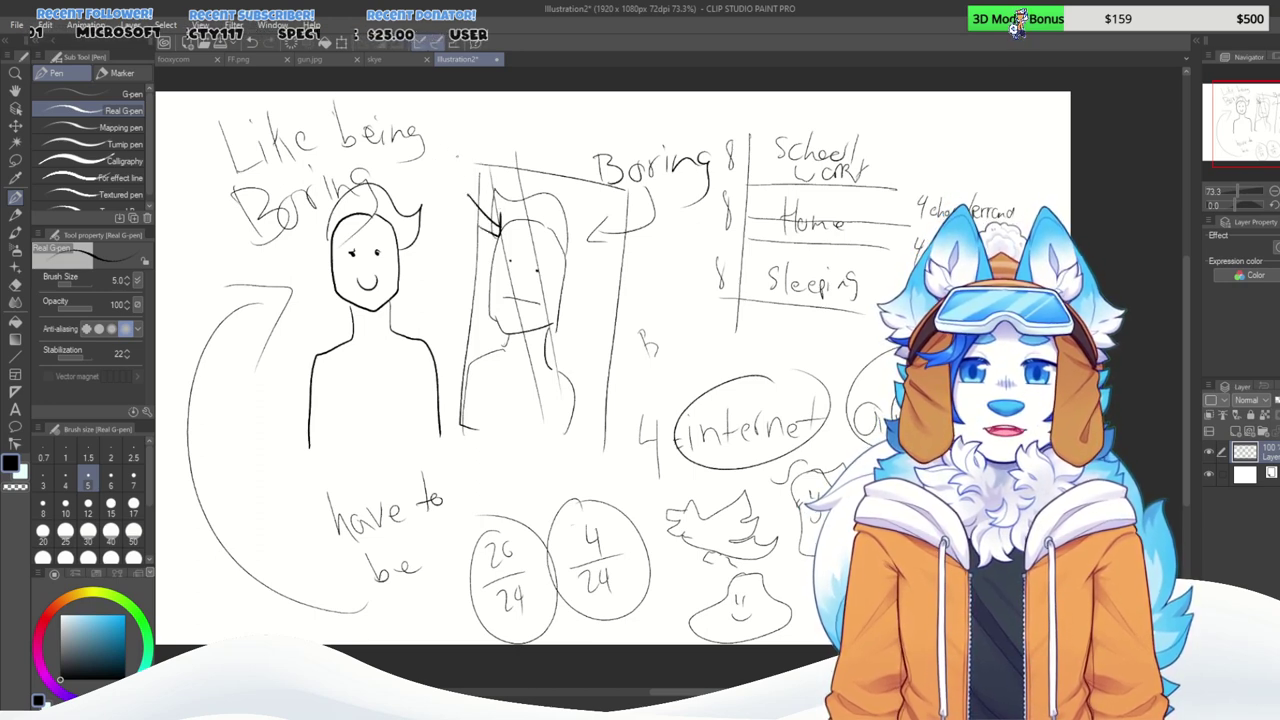
mouse_move(453, 136)
left_mouse_down()
mouse_move(456, 156)
mouse_move(462, 128)
mouse_move(485, 150)
left_mouse_up()
mouse_move(500, 132)
left_mouse_down()
mouse_move(490, 152)
mouse_move(534, 128)
left_mouse_up()
mouse_move(549, 108)
left_mouse_down()
mouse_move(551, 140)
mouse_move(558, 120)
left_mouse_up()
left_click_drag(466, 176, 520, 158)
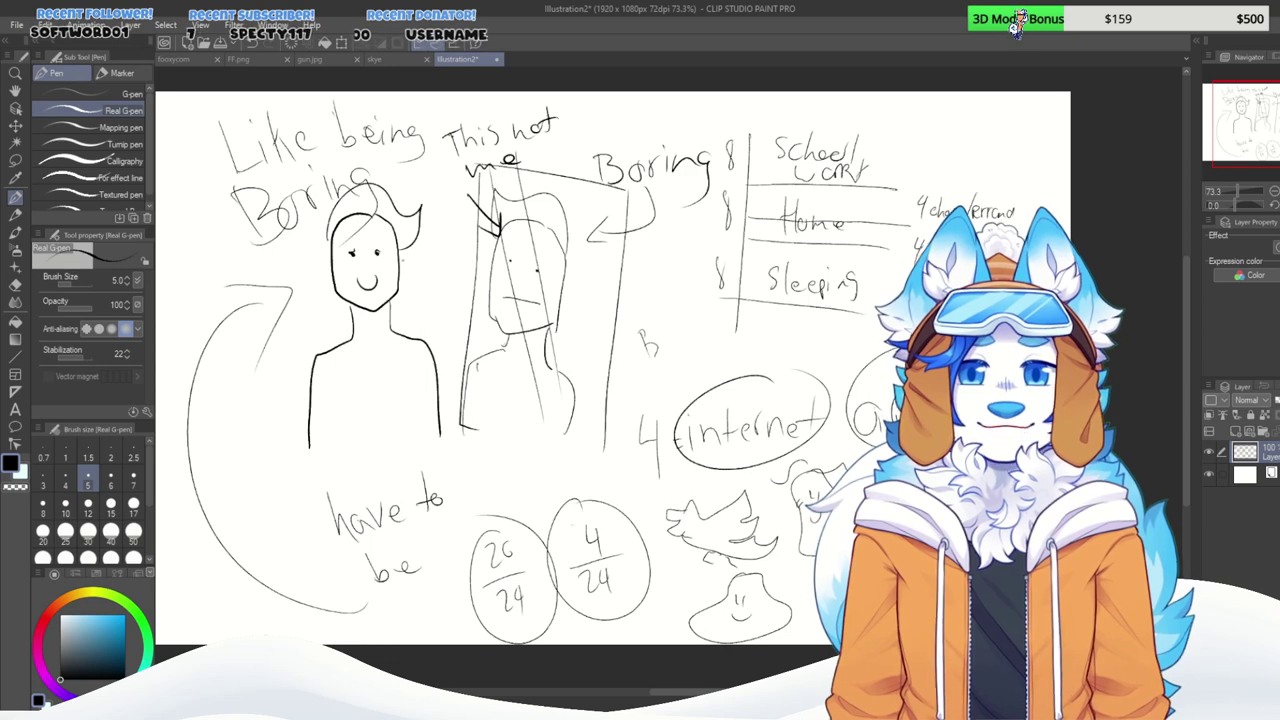
Draw a long curved arrow from the plain figure toward the internet note.
left_click_drag(398, 246, 486, 242)
mouse_move(318, 283)
left_mouse_down()
mouse_move(313, 330)
mouse_move(534, 402)
mouse_move(636, 408)
left_mouse_up()
left_click_drag(630, 410, 608, 442)
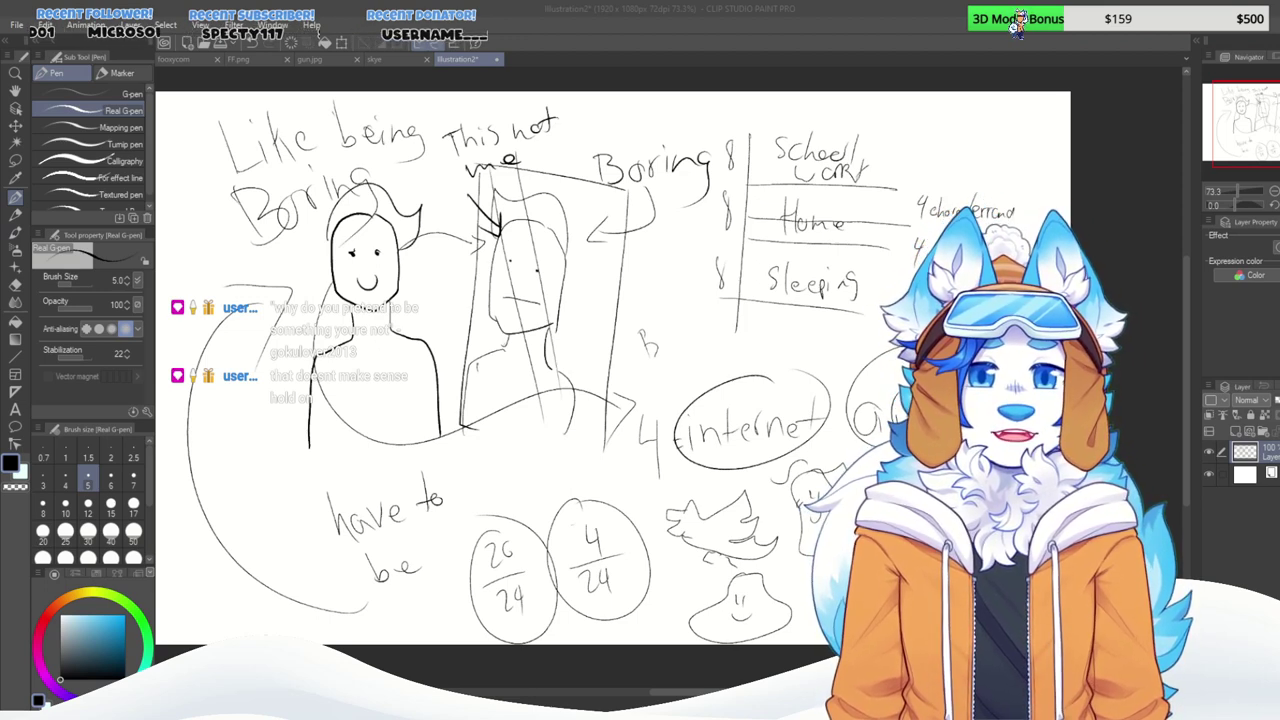
Circle the mirror figure's head, draw a larger oval around internet, and start sunglasses above it.
mouse_move(528, 208)
left_mouse_down()
mouse_move(584, 290)
mouse_move(526, 206)
left_mouse_up()
left_click_drag(756, 362, 858, 442)
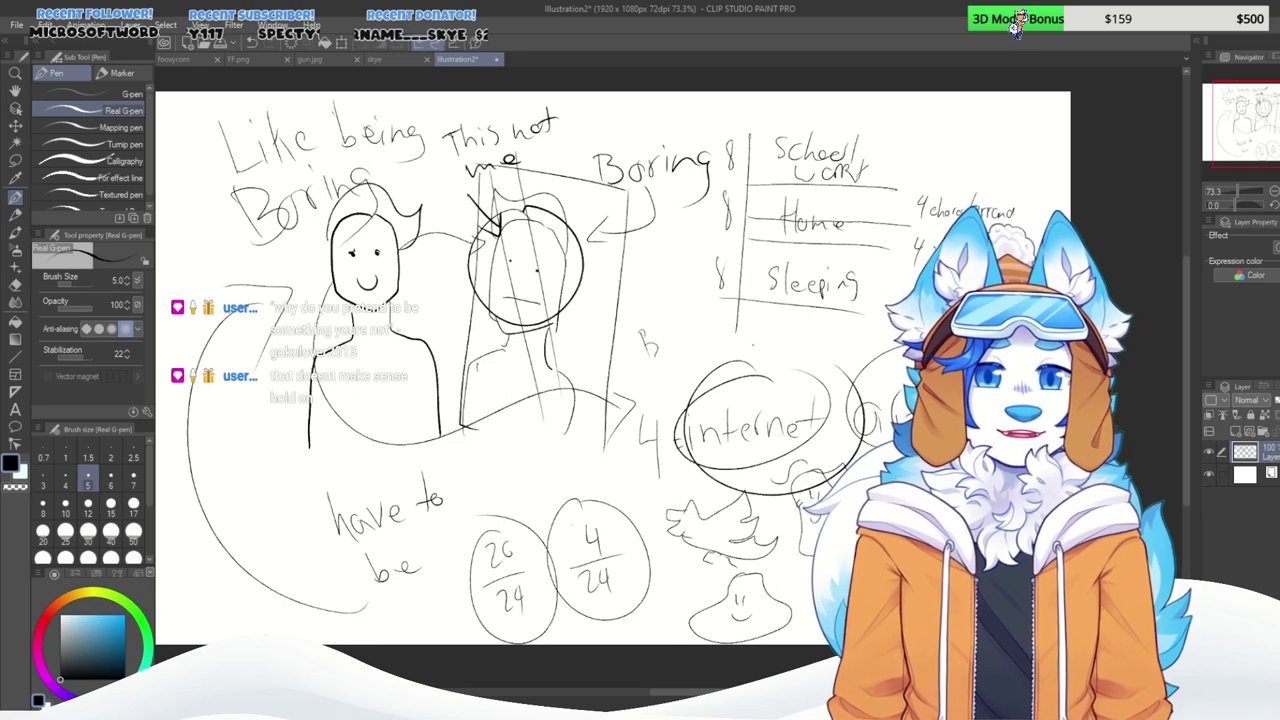
mouse_move(786, 344)
left_mouse_down()
mouse_move(732, 350)
mouse_move(758, 362)
mouse_move(786, 348)
left_mouse_up()
Finish the sunglasses doodle and hatch them with dark shading.
left_click_drag(738, 386, 766, 396)
left_click_drag(730, 352, 788, 370)
left_click_drag(736, 354, 758, 358)
left_click_drag(732, 352, 818, 351)
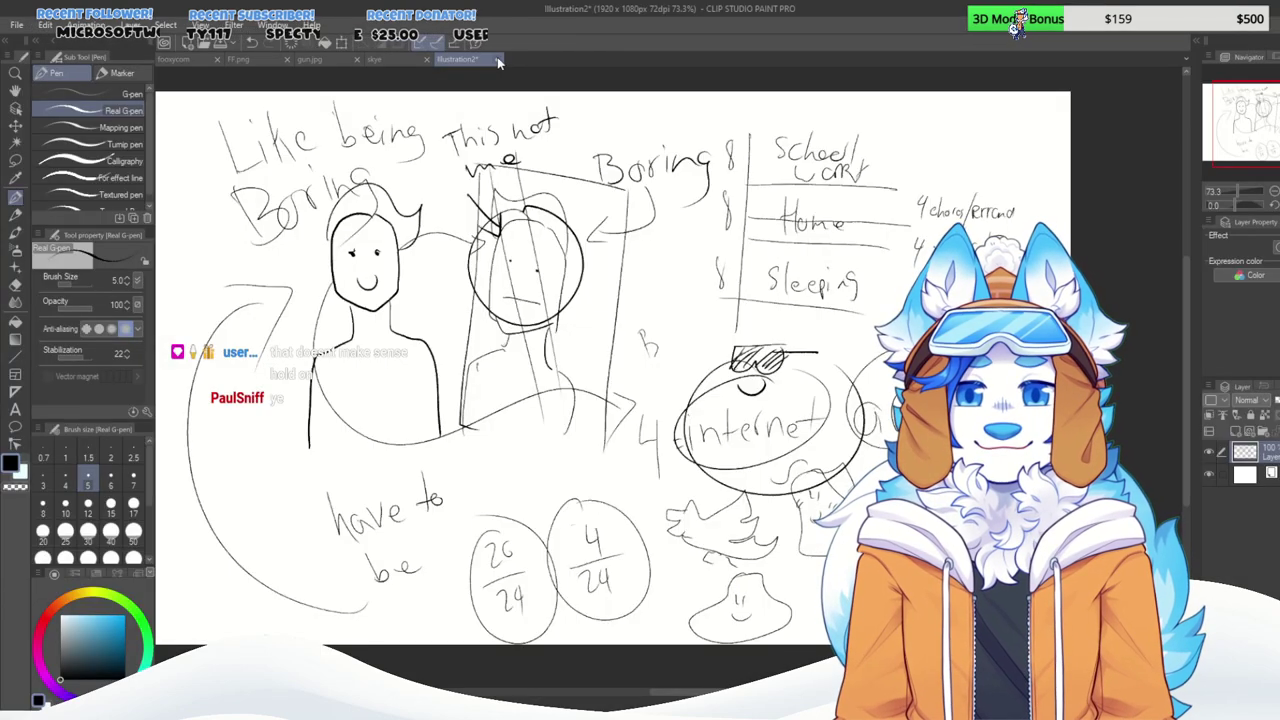
Return to the skye character sketch and select the watercolour Paint and apply brush.
left_click(378, 62)
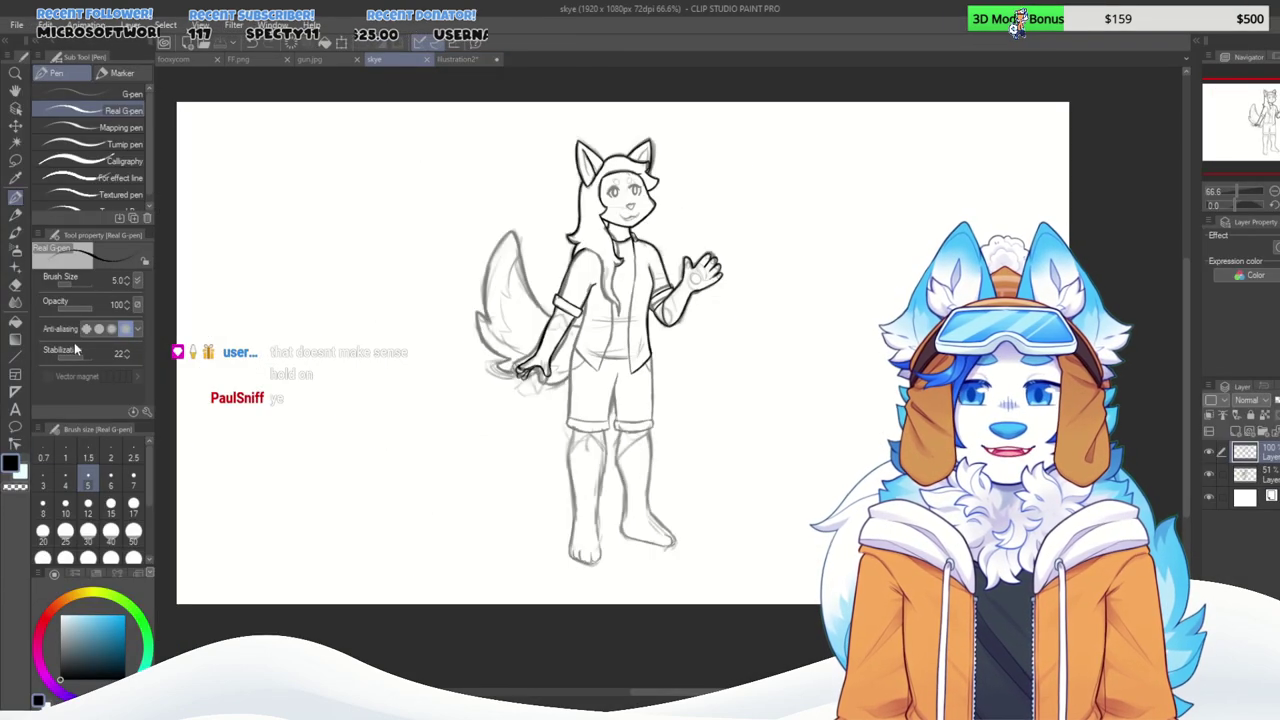
left_click(16, 238)
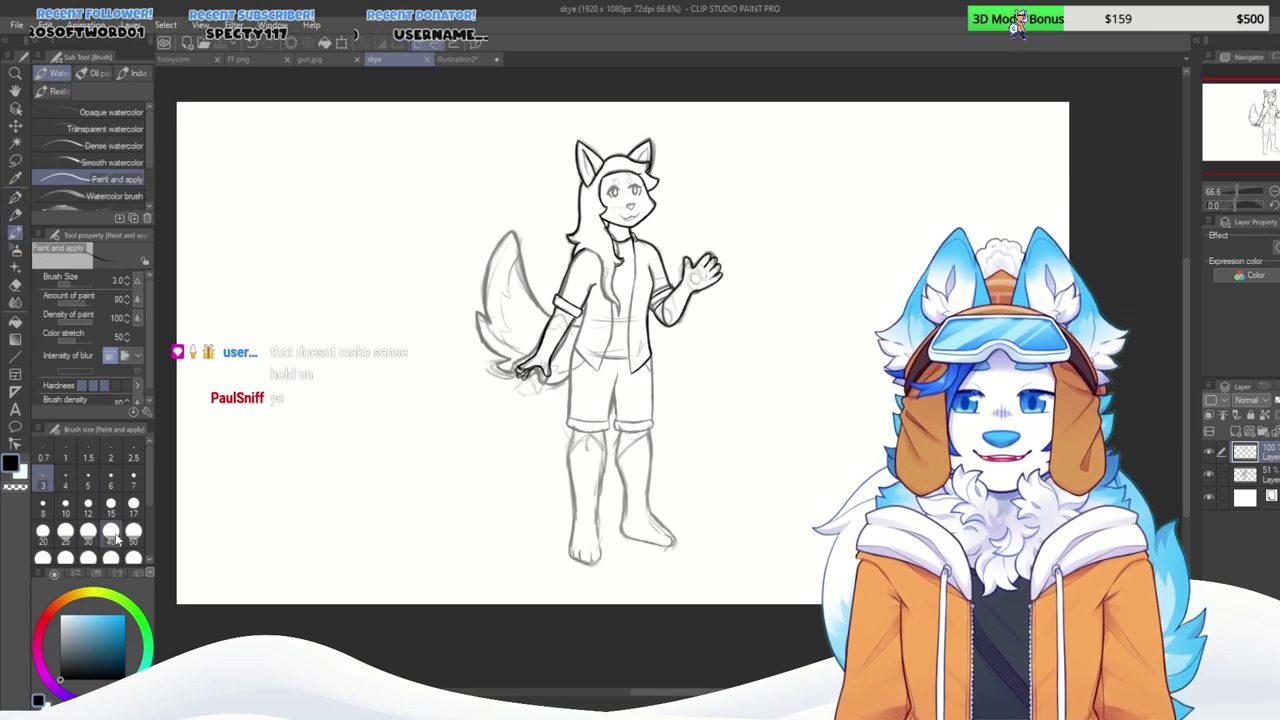